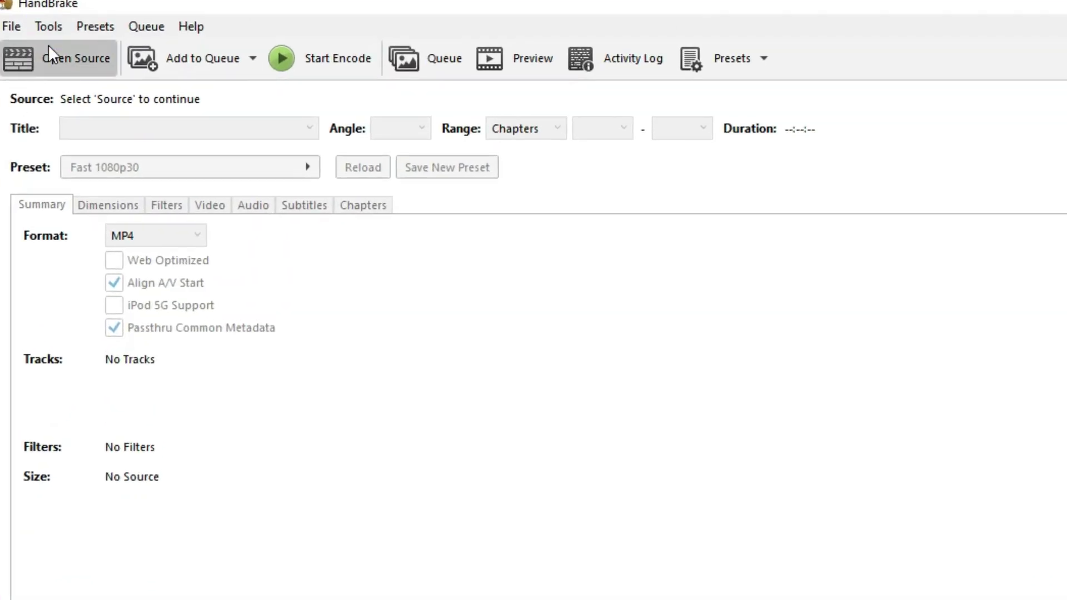
- Open the video file Record_2025_07_31_14_03_19_669 from the oCam folder as the source
left_click(48, 45)
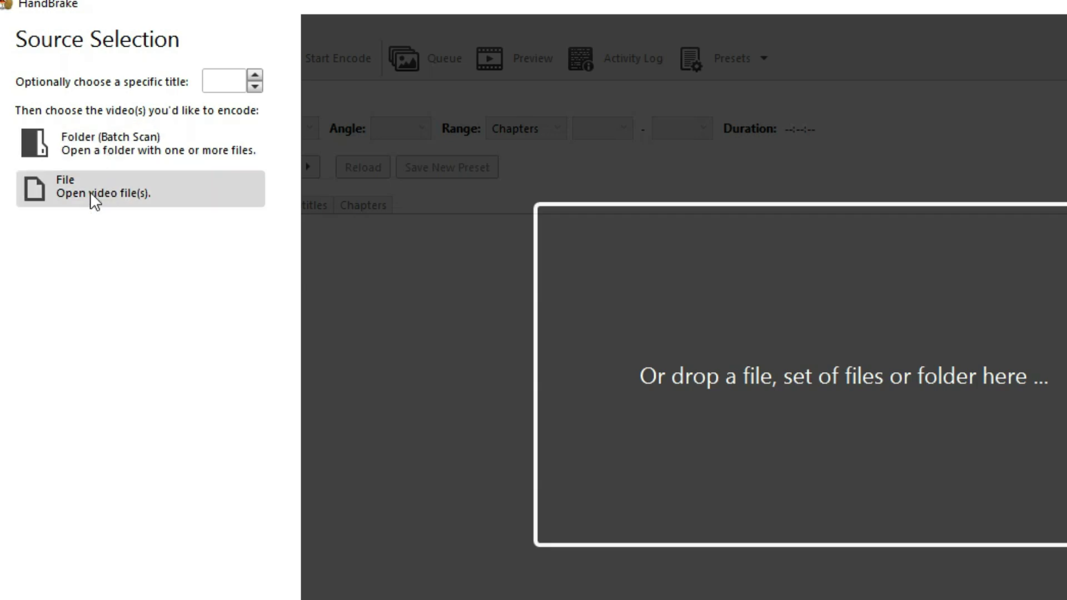
left_click(71, 210)
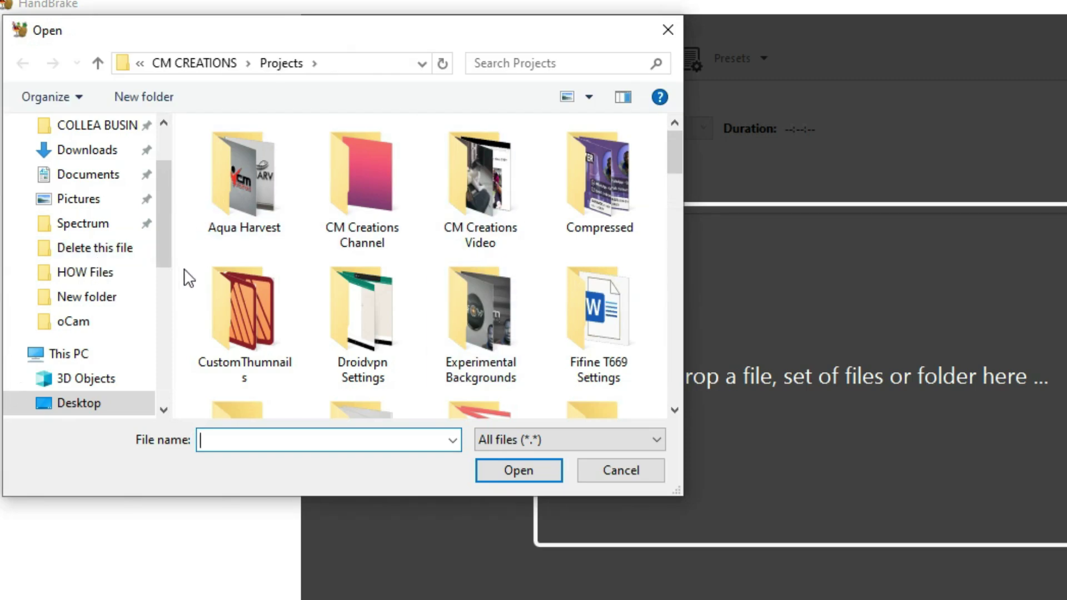
left_click(89, 321)
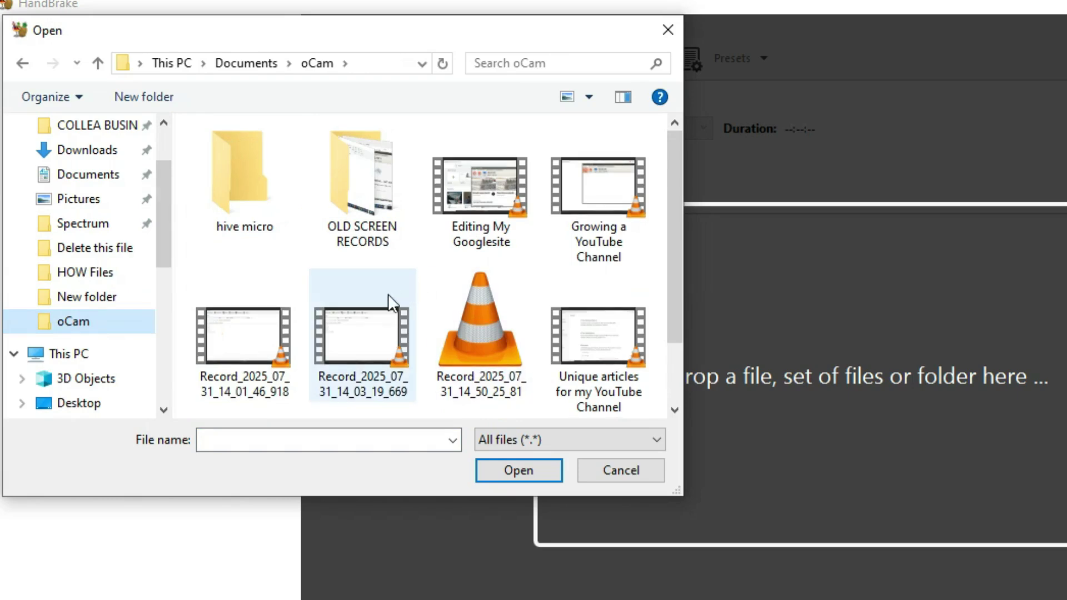
left_click(341, 343)
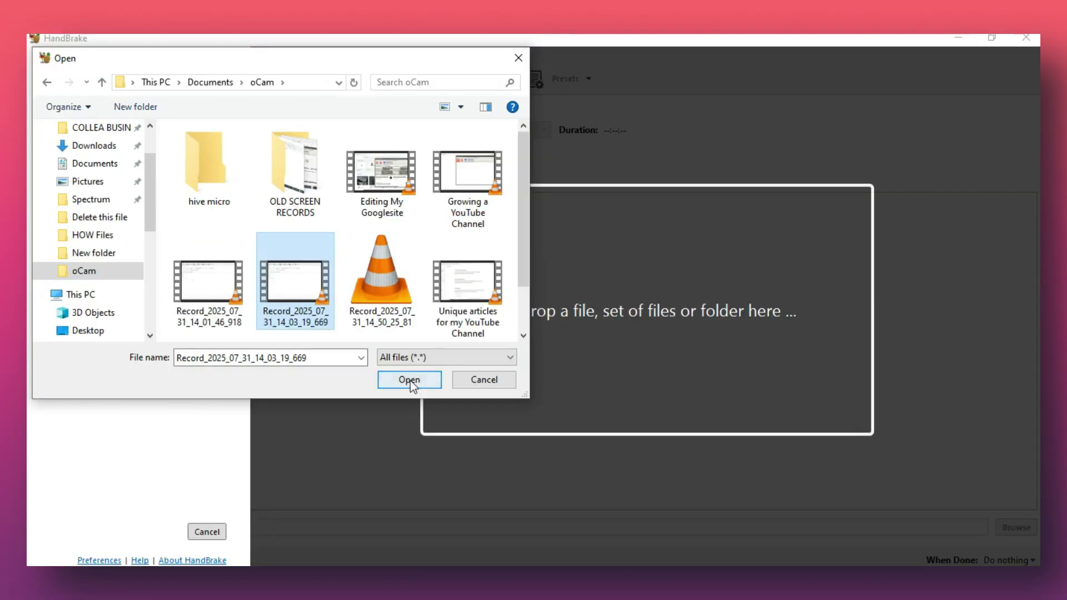
left_click(519, 470)
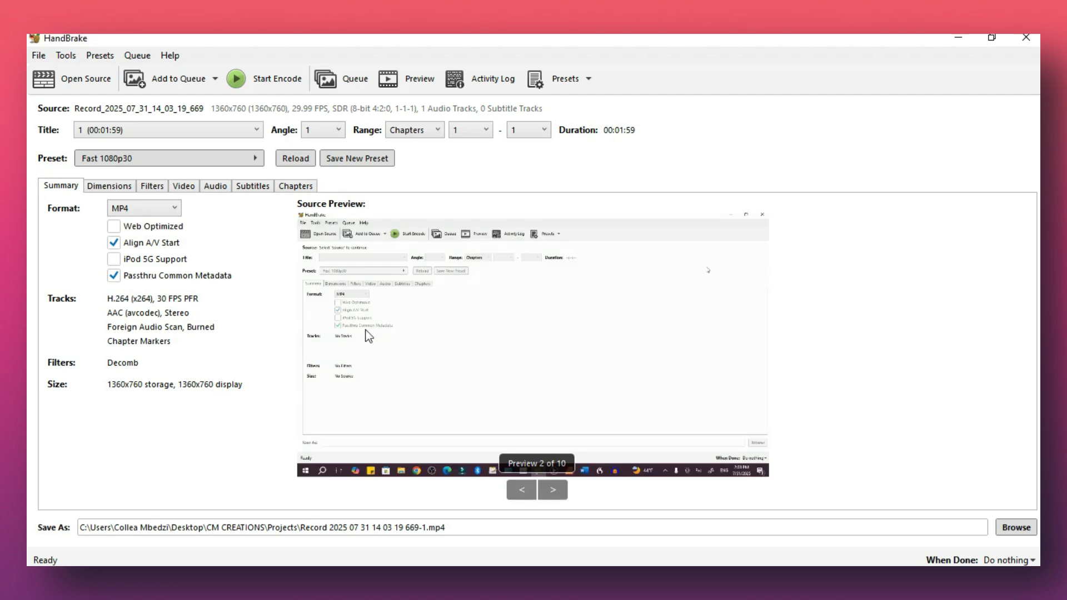
- Look through the source video's preview frames, ending back at the first one
left_click(552, 489)
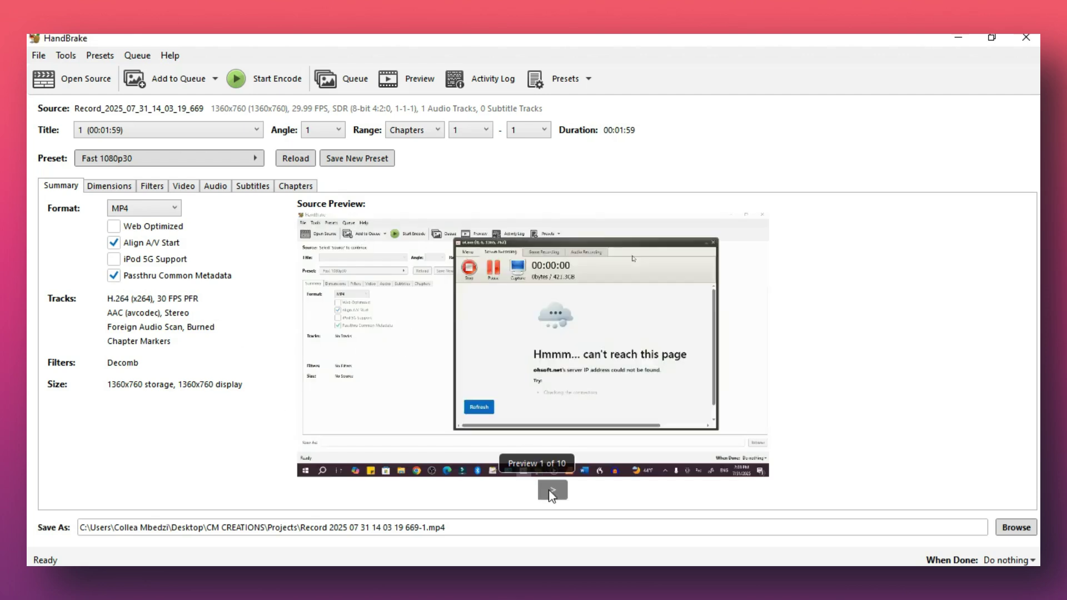
left_click(555, 490)
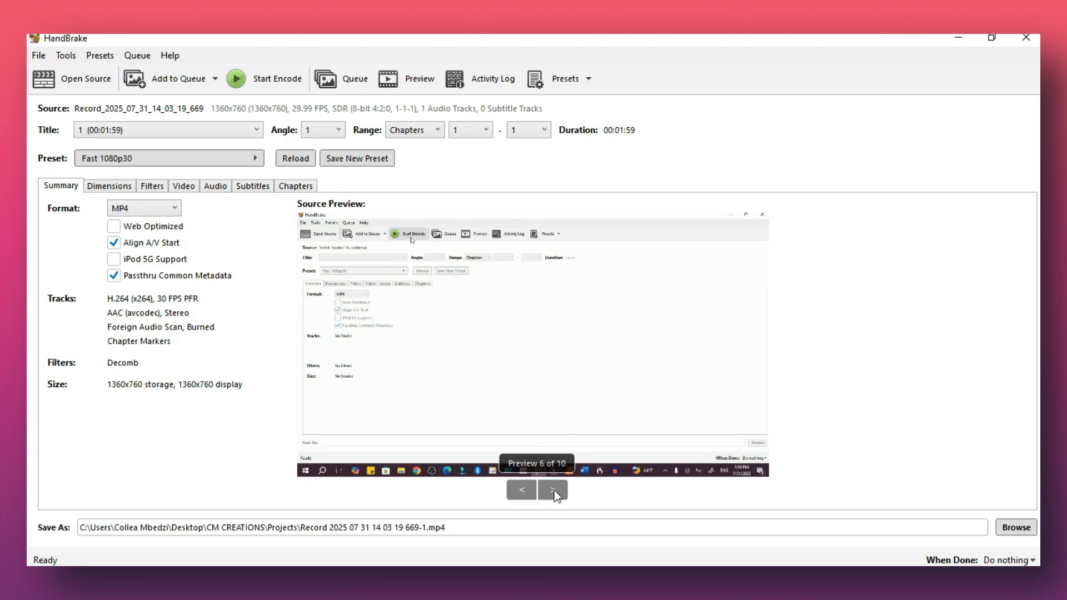
left_click(555, 490)
left_click(554, 490)
left_click(554, 490)
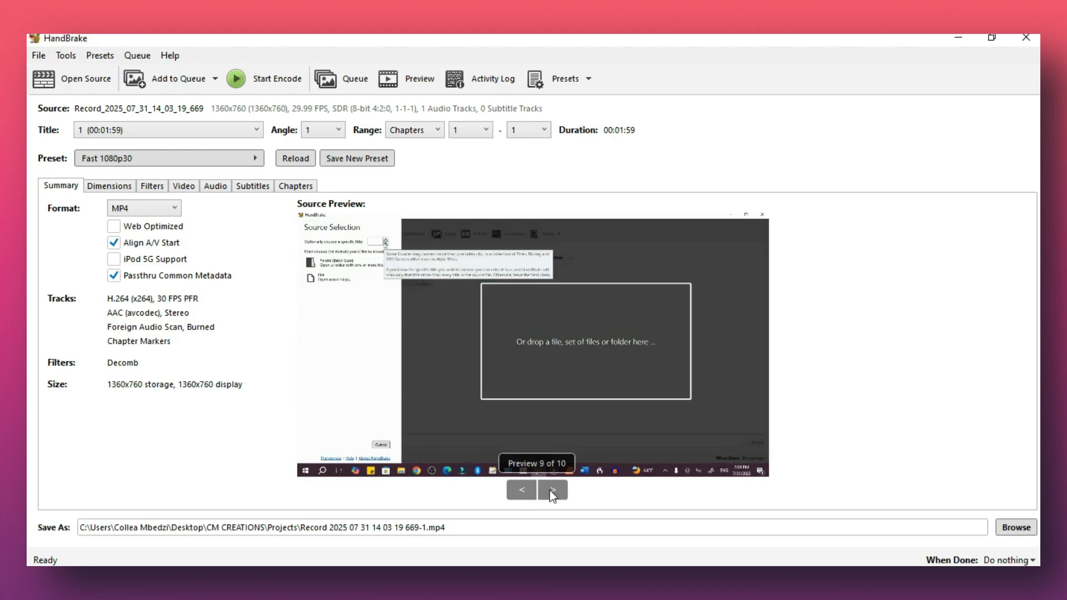
left_click(549, 490)
left_click(527, 489)
left_click(527, 490)
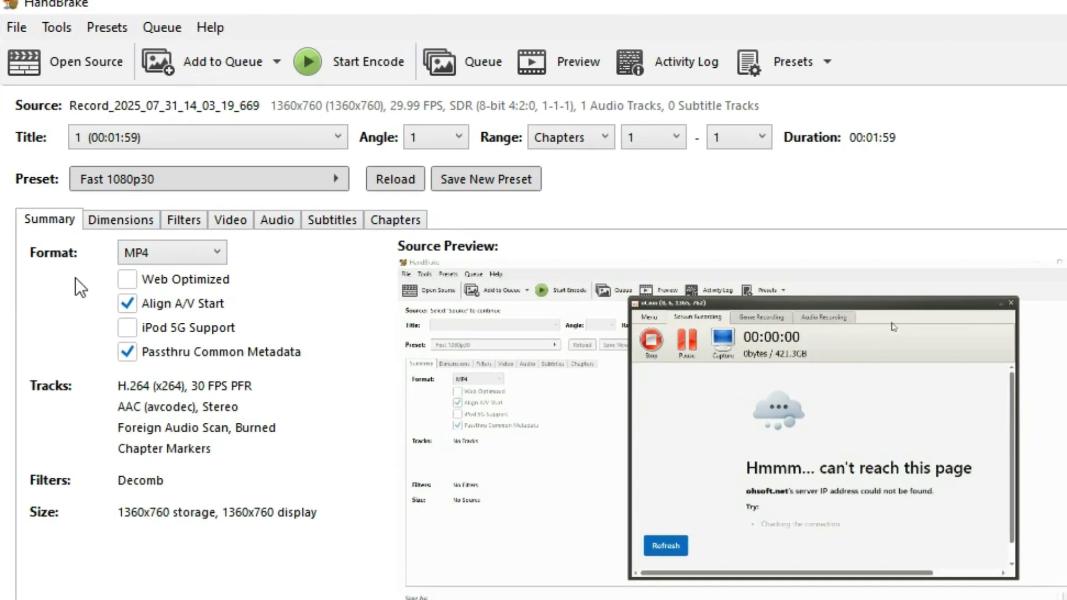
- Check the available output formats, keeping MP4, and try switching the Web Optimized option on and off
left_click(178, 248)
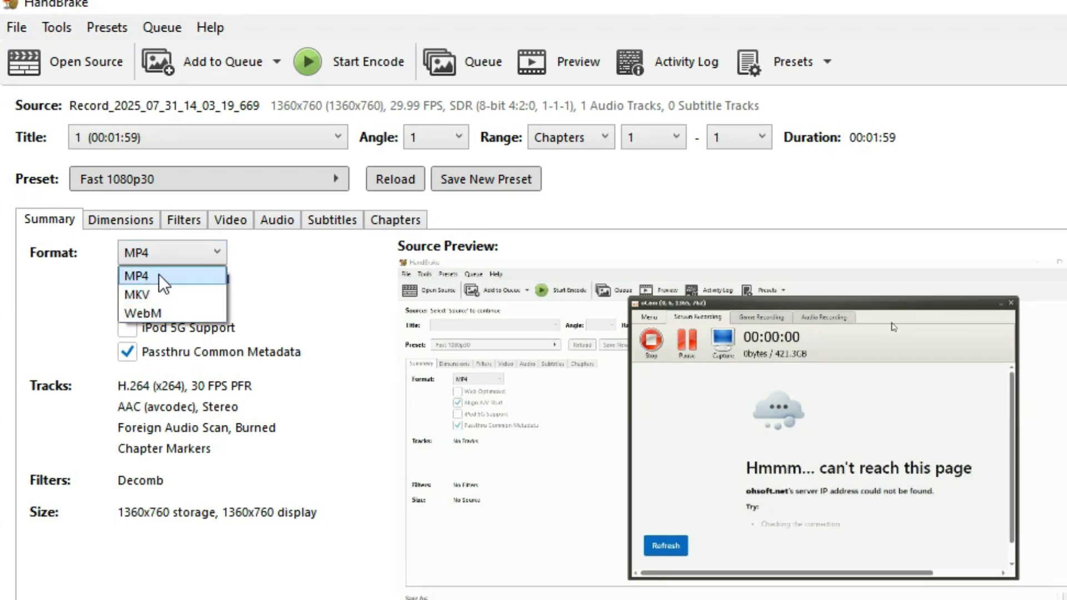
left_click(300, 275)
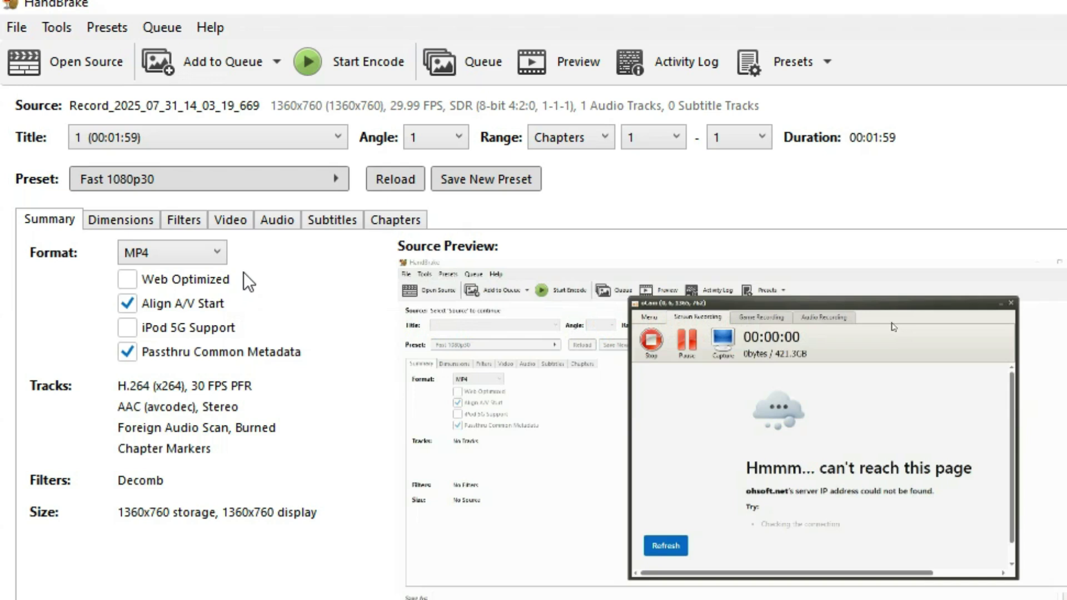
left_click(128, 282)
left_click(126, 281)
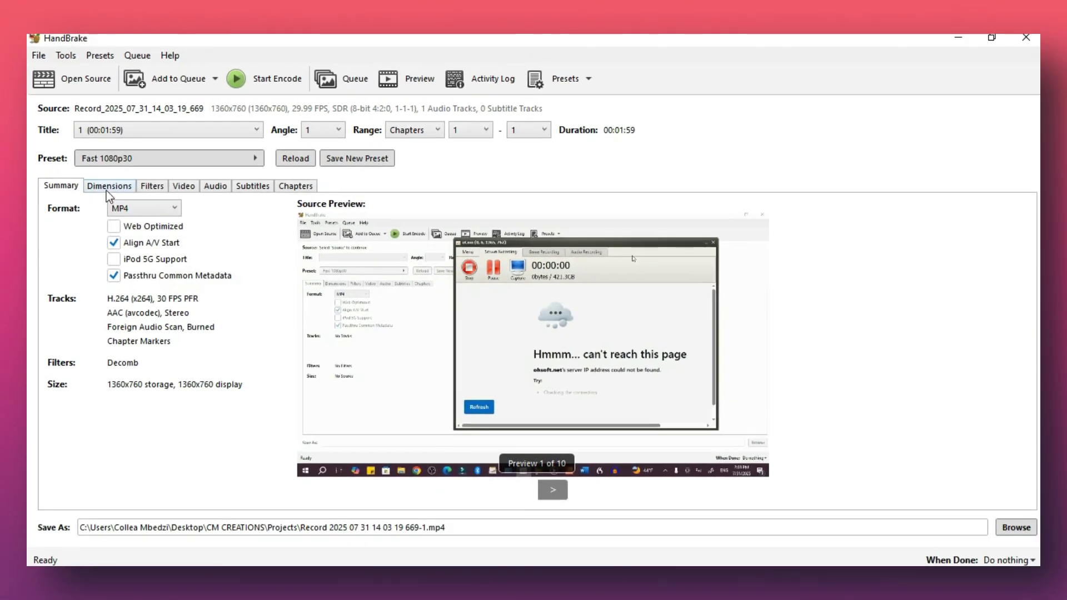
- Check the resolution limit choices in the dimension settings and try switching the horizontal flip on and off
left_click(117, 222)
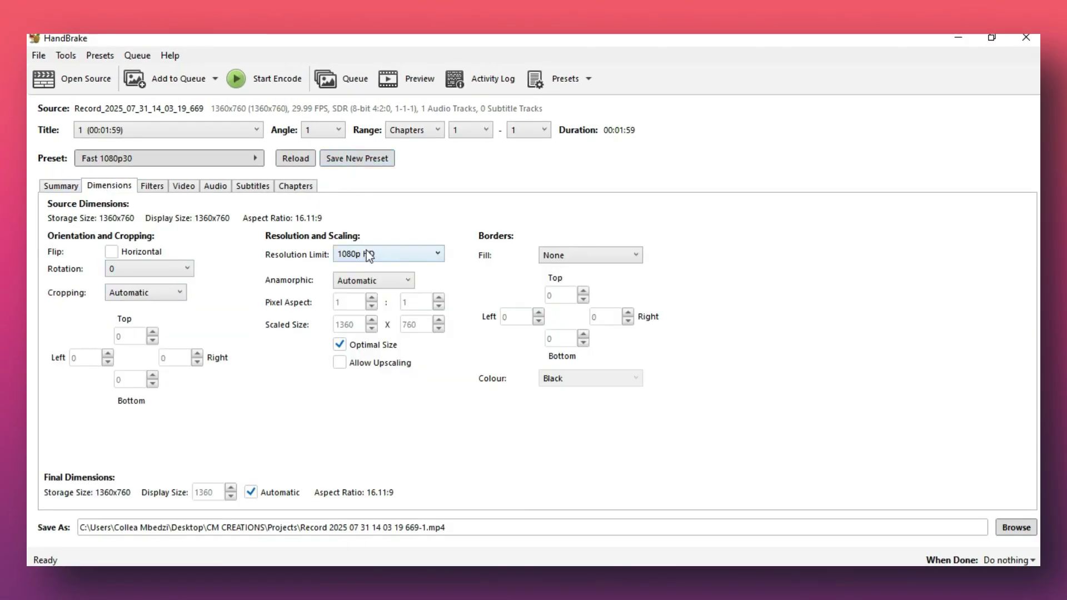
left_click(411, 253)
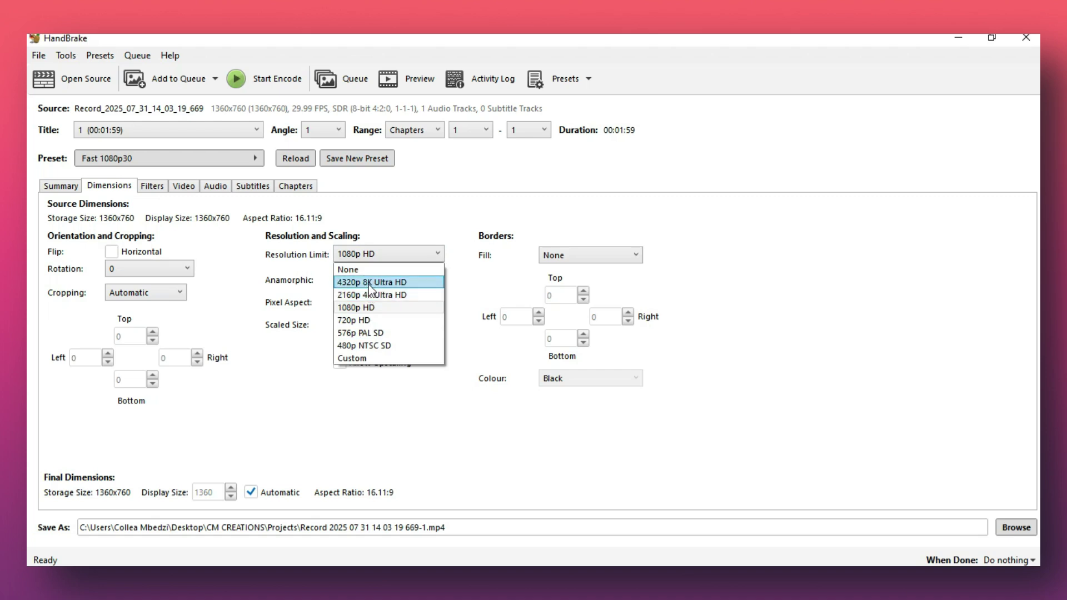
left_click(401, 230)
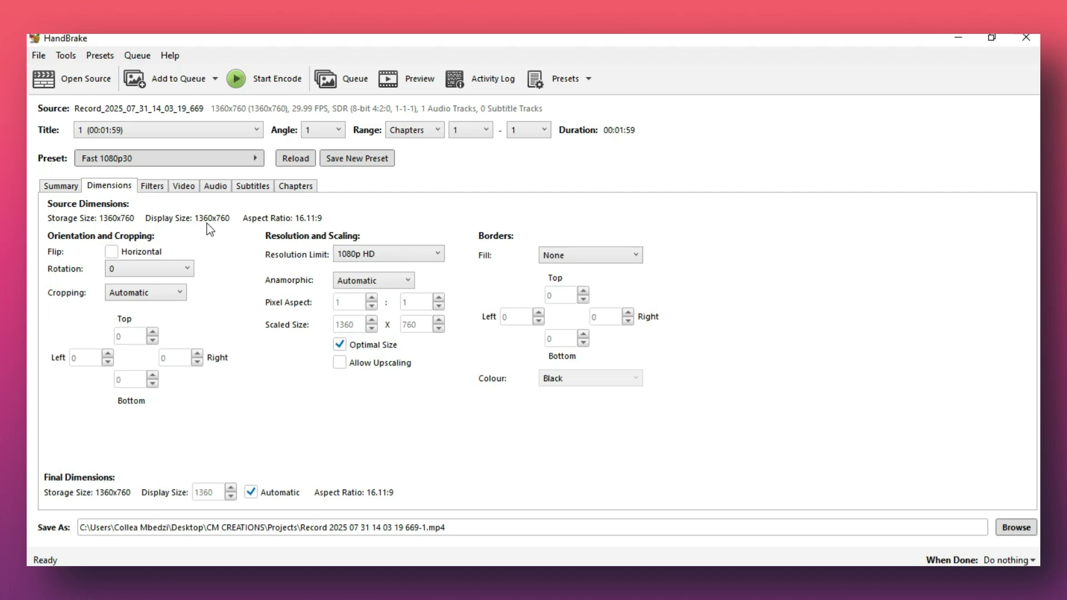
left_click(115, 252)
left_click(115, 253)
- Examine the video filter settings, including the grayscale, colourspace, sharpen and chroma smooth options
left_click(152, 188)
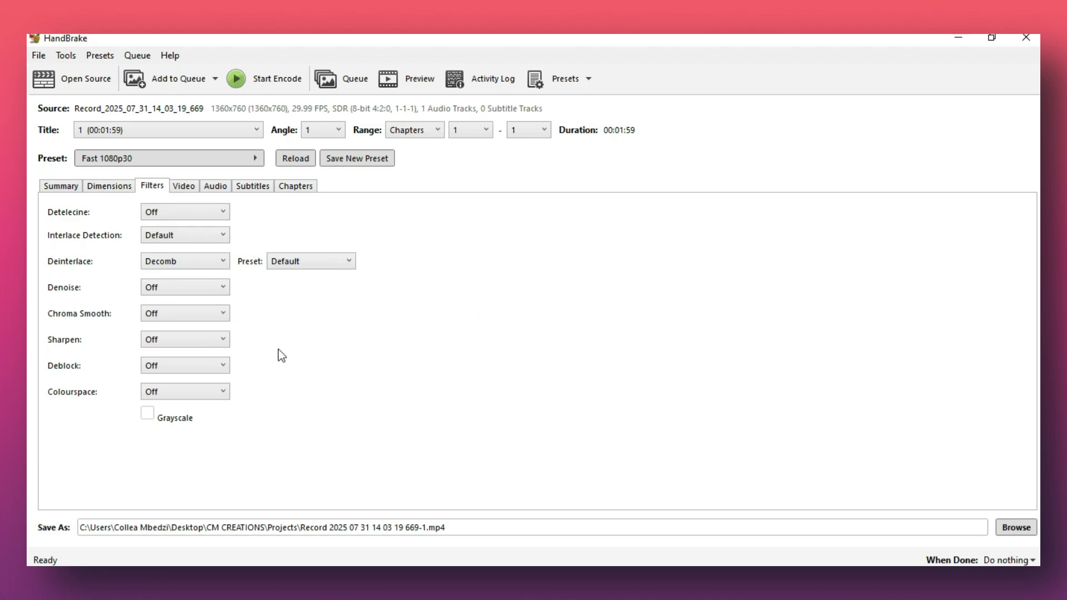
left_click(147, 413)
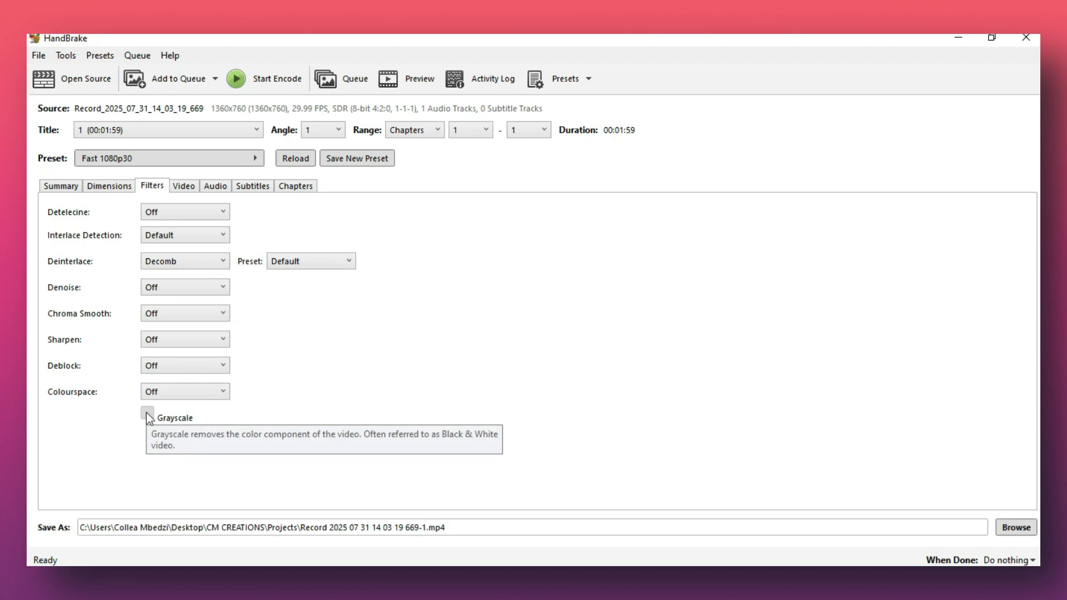
left_click(147, 413)
left_click(146, 413)
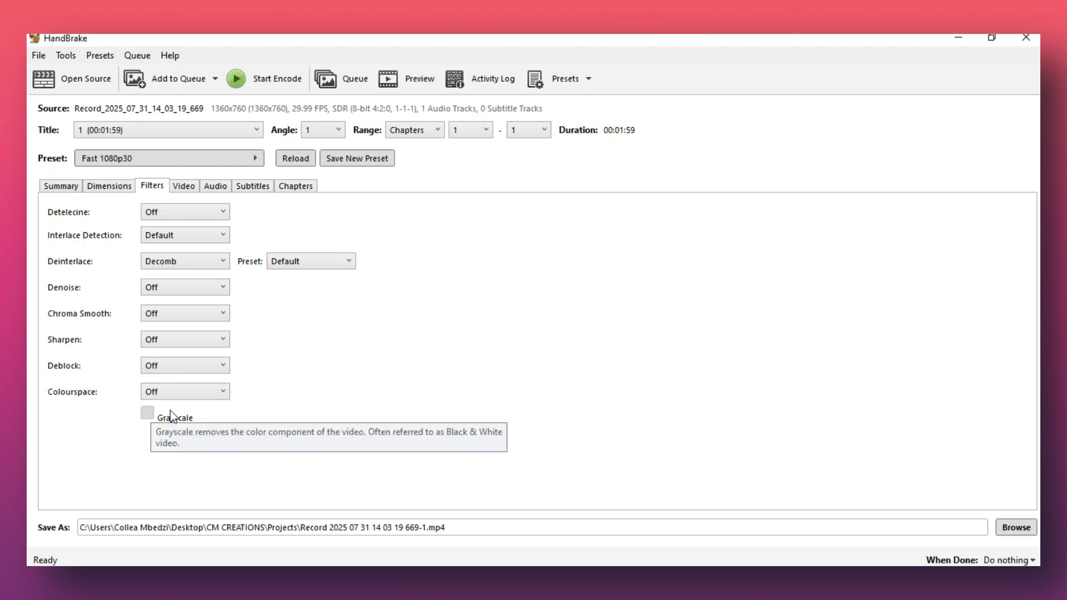
left_click(186, 391)
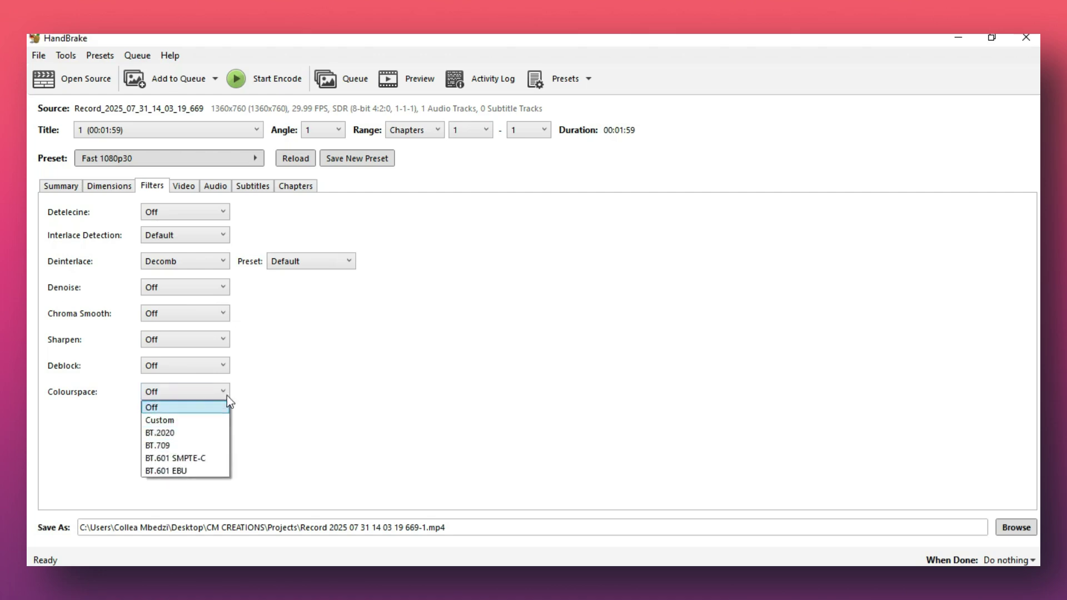
left_click(278, 396)
left_click(184, 333)
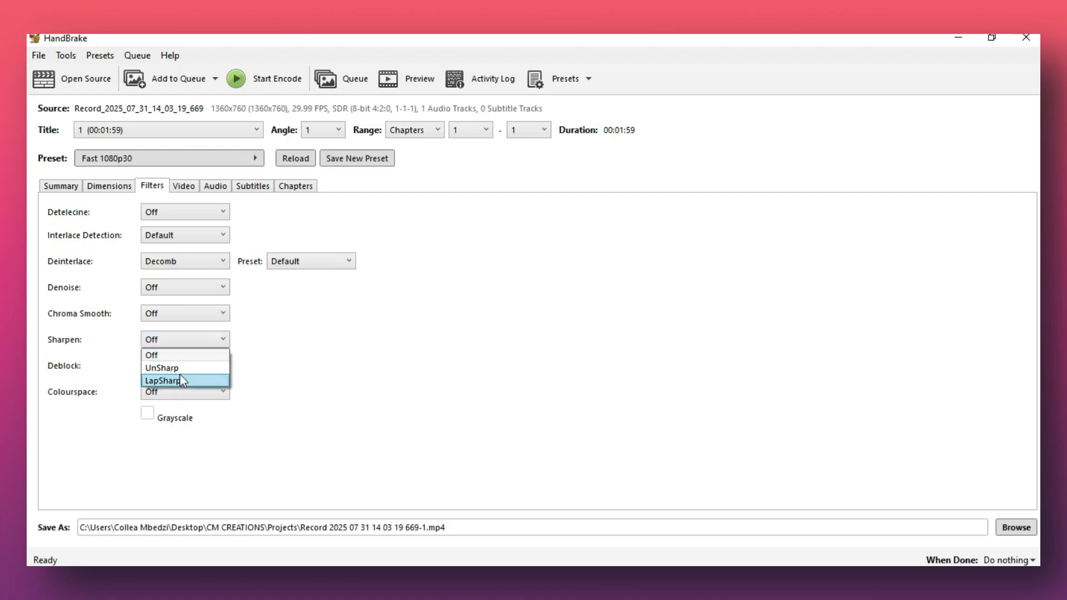
left_click(181, 315)
left_click(182, 315)
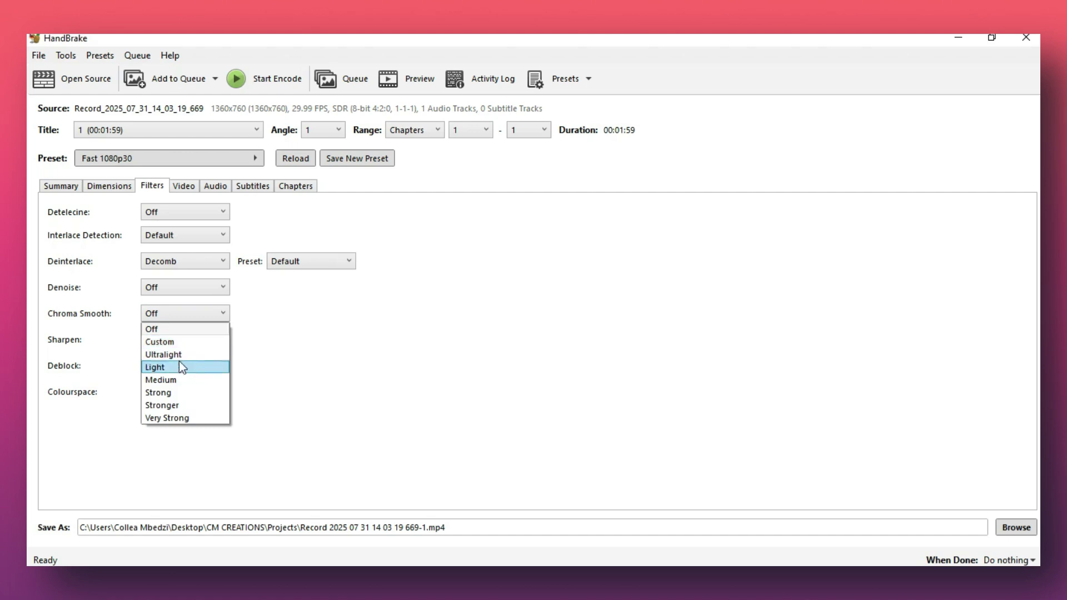
left_click(323, 363)
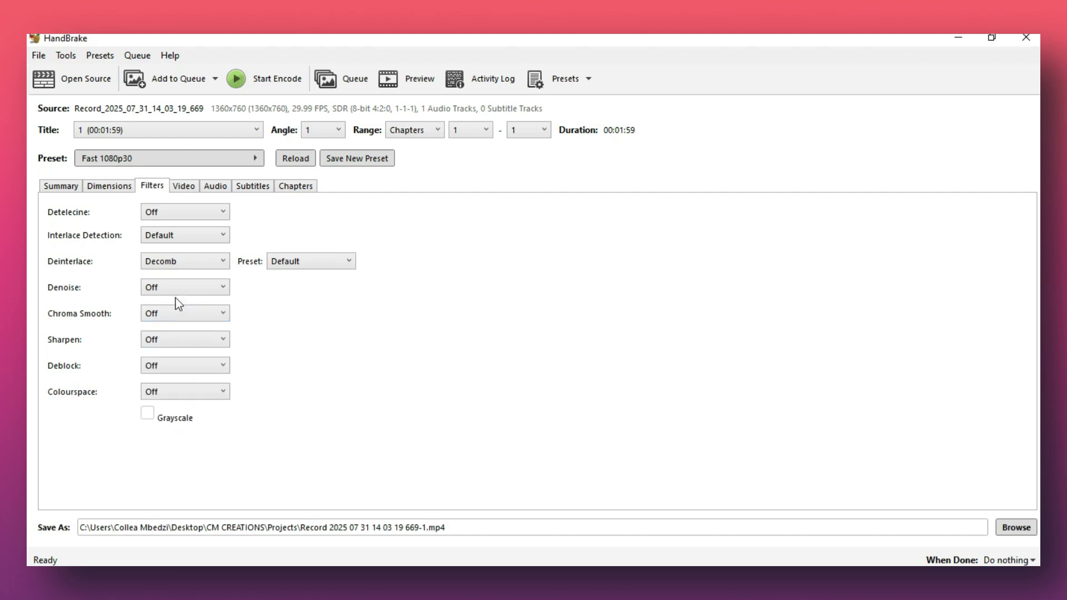
- Examine the video encoder and framerate choices and the guidance for the constant quality setting
left_click(180, 189)
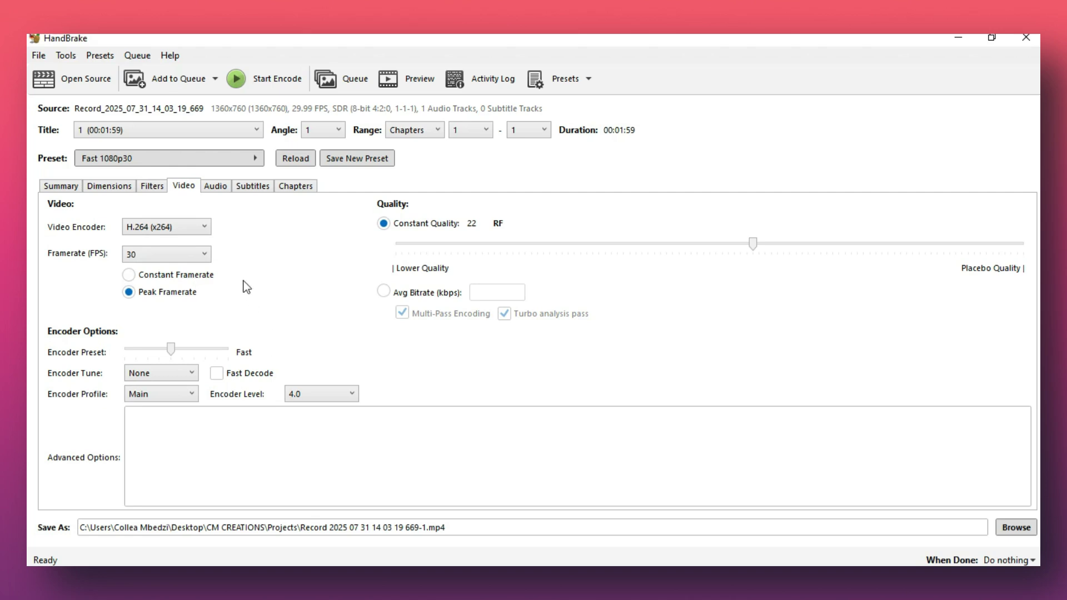
left_click(205, 228)
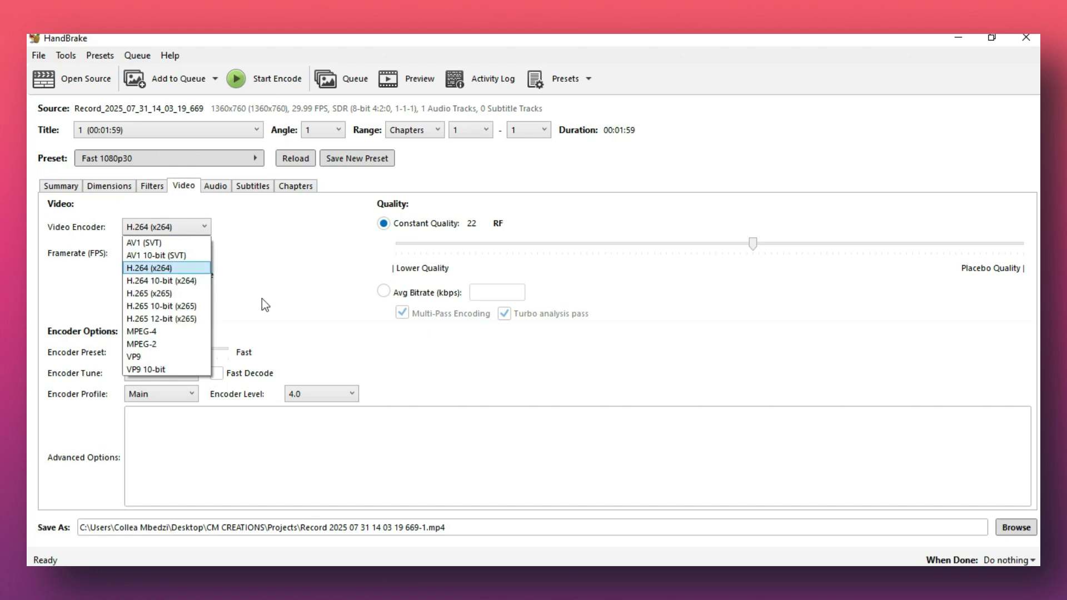
left_click(275, 265)
left_click(176, 254)
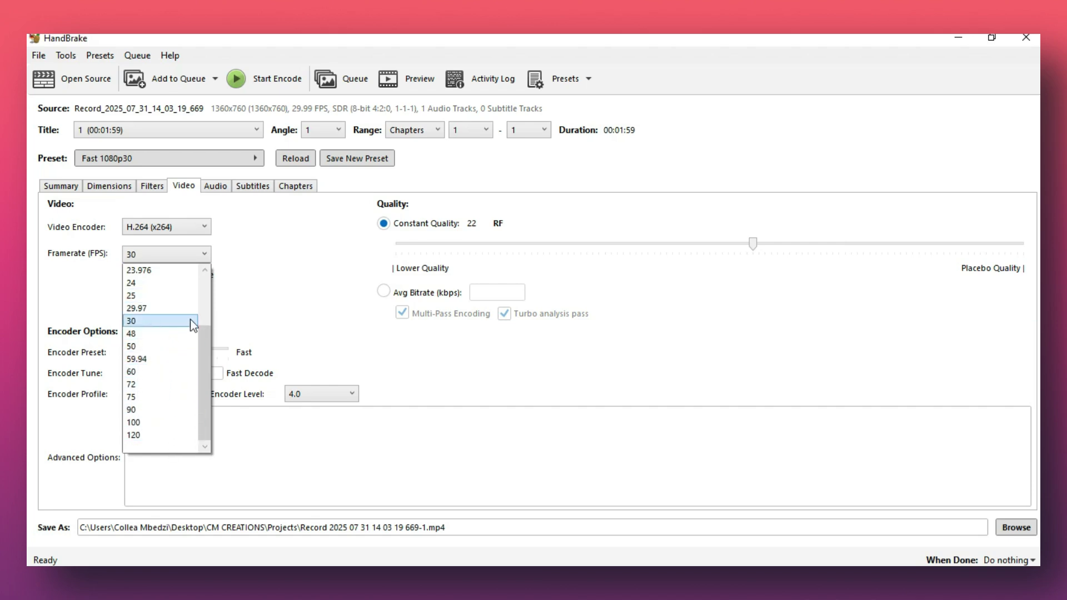
left_click(239, 310)
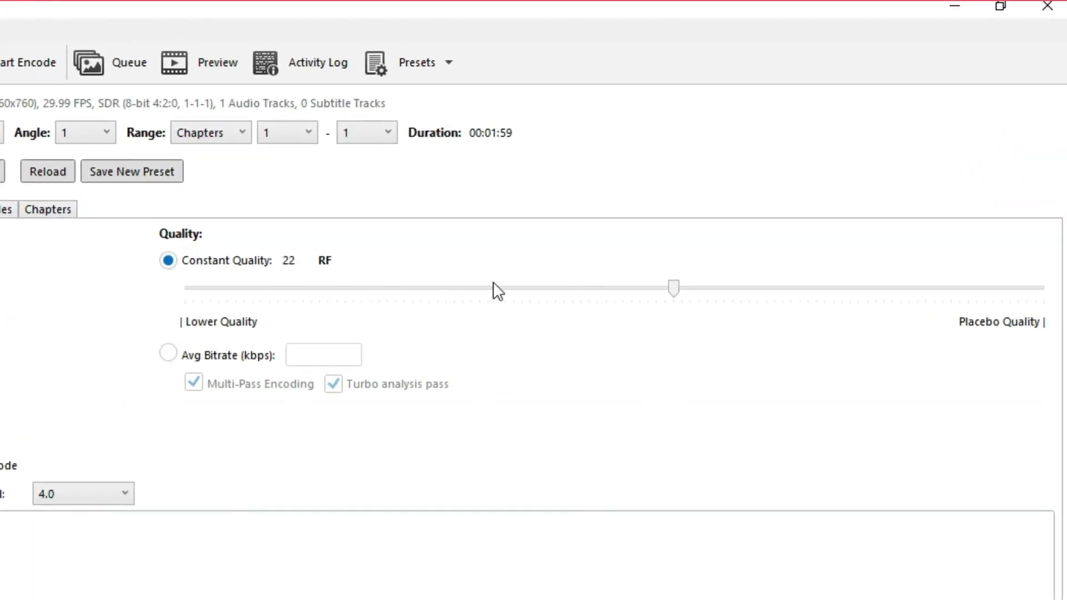
mouse_move(677, 294)
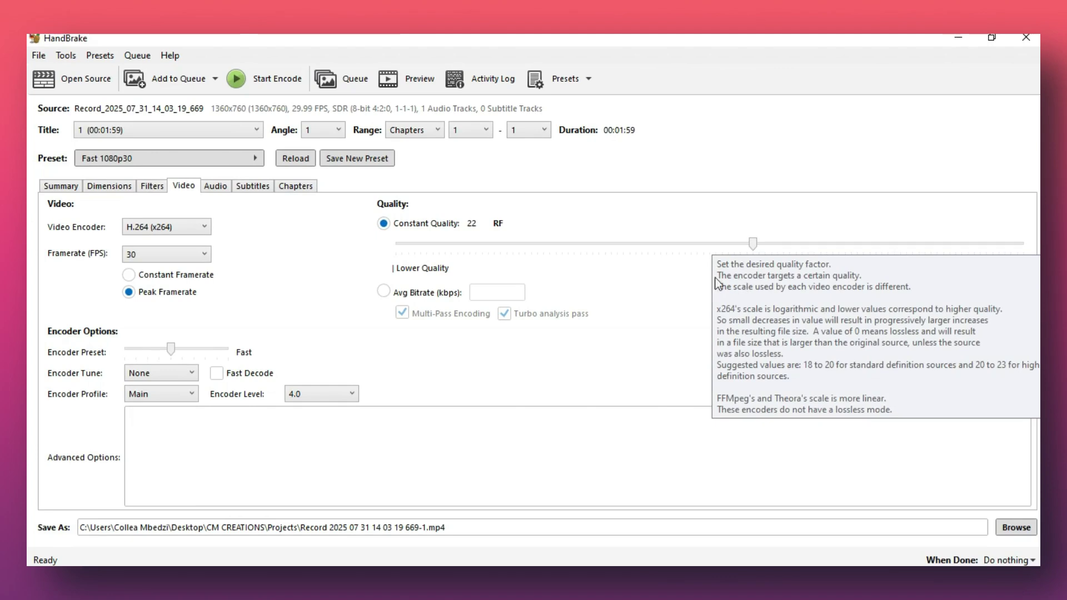
- Set the codec of the audio track to AAC Passthru
left_click(215, 186)
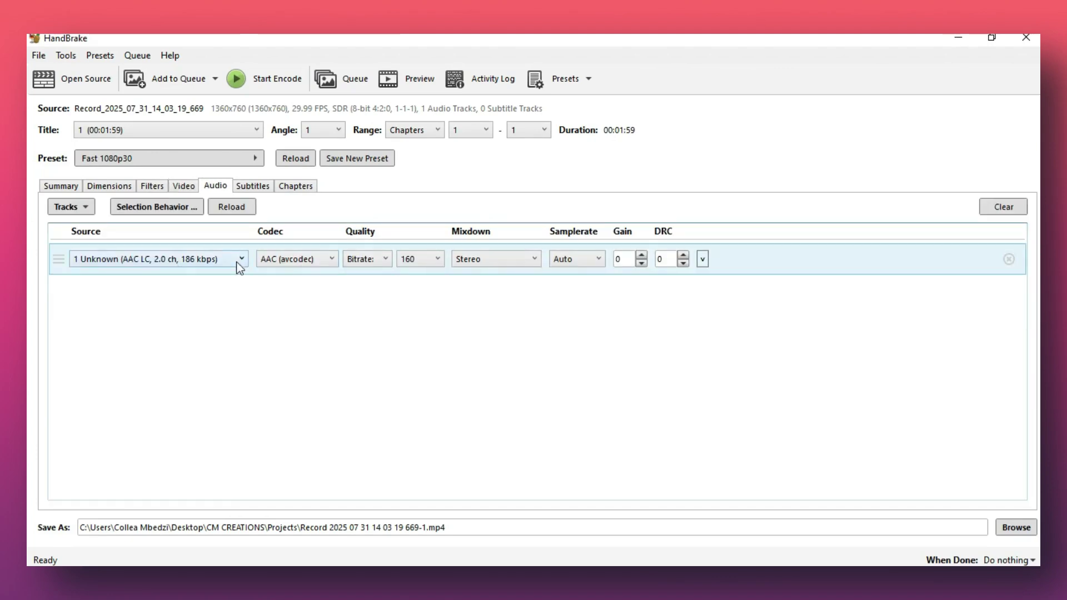
left_click(320, 260)
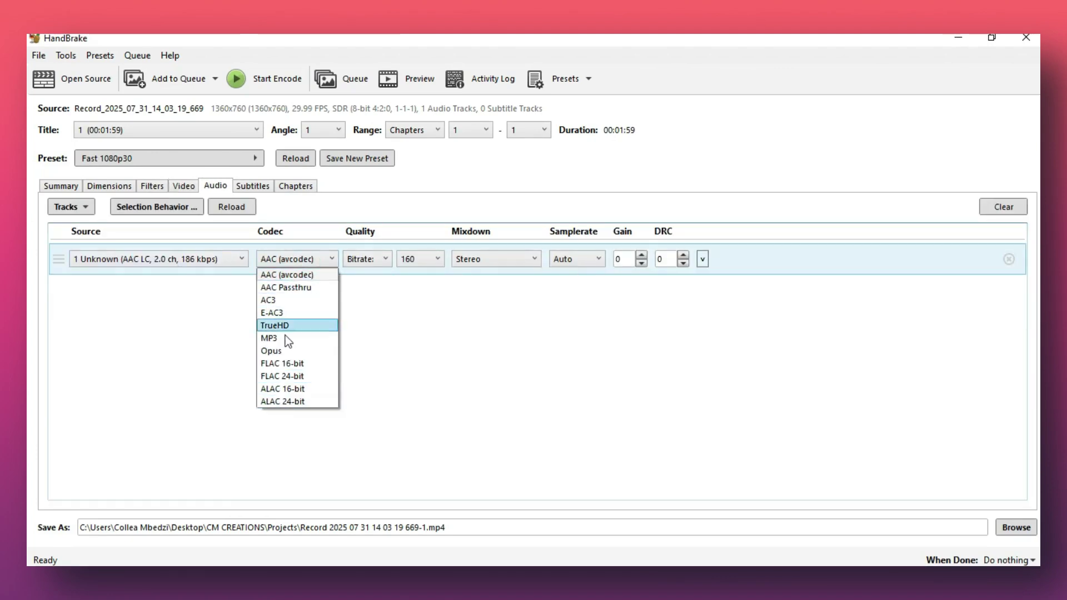
left_click(301, 287)
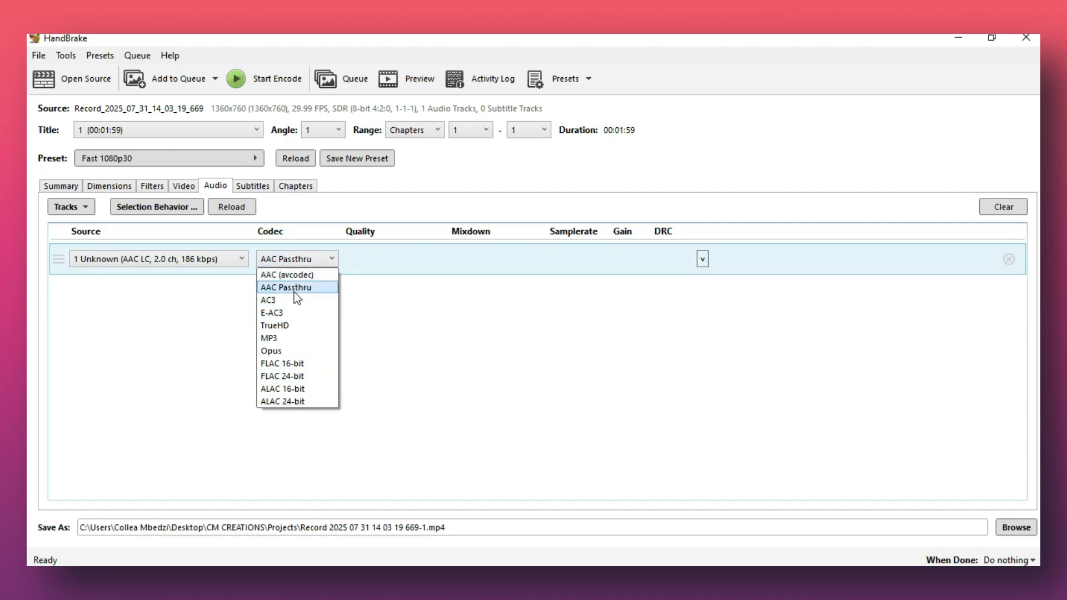
left_click(294, 291)
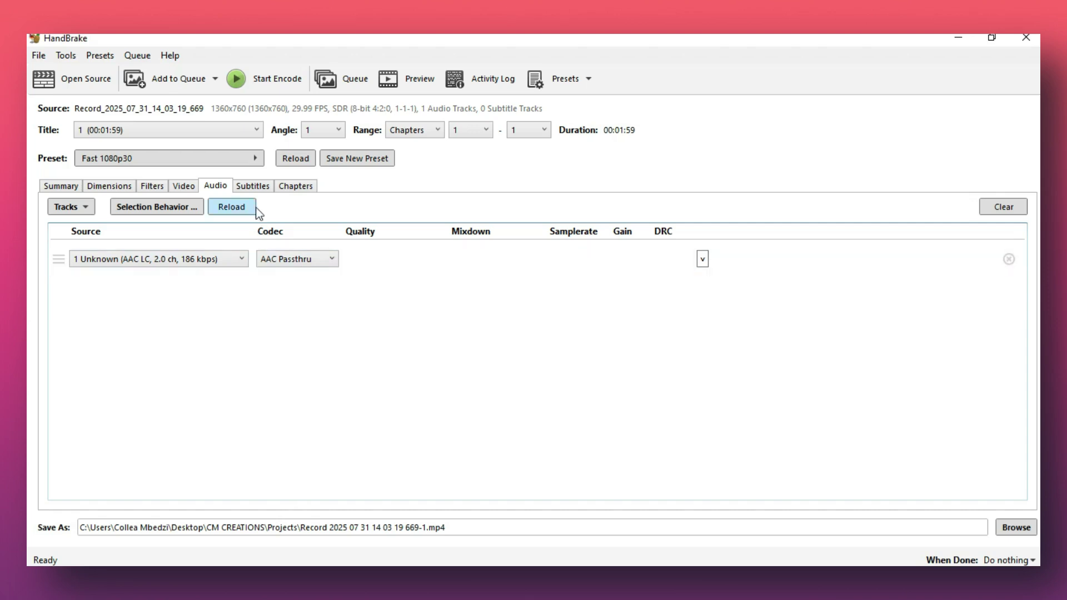
- Review the subtitle and chapter settings and display the list of custom and general presets
left_click(248, 188)
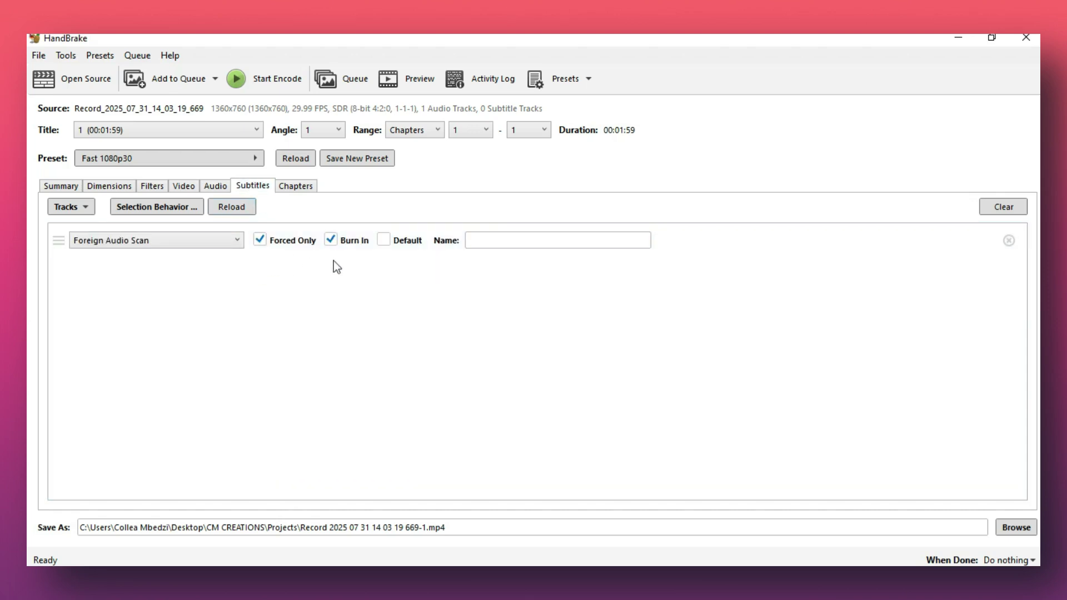
left_click(294, 189)
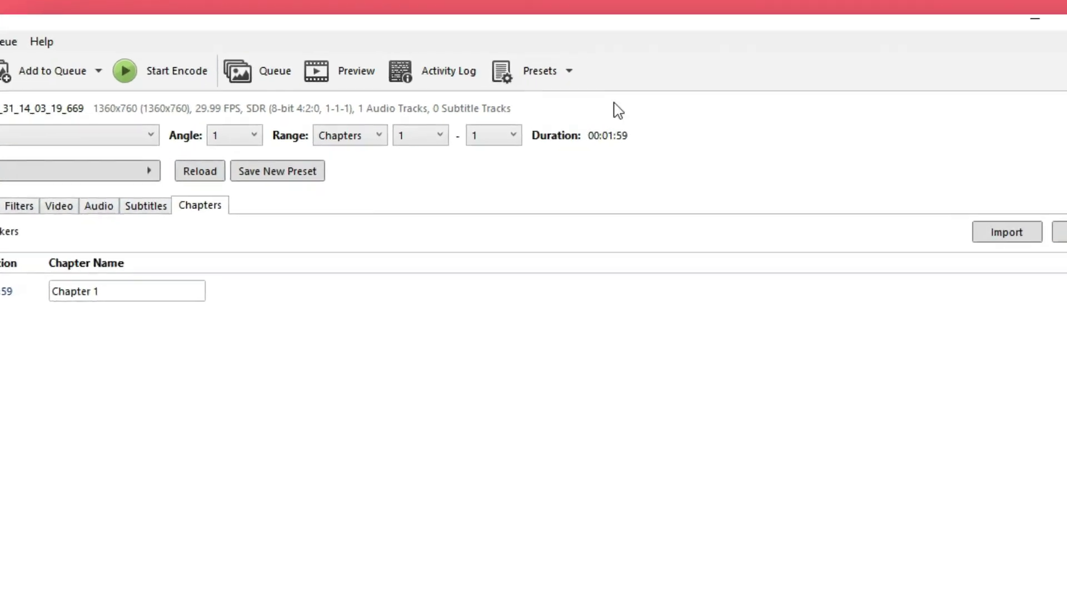
left_click(550, 71)
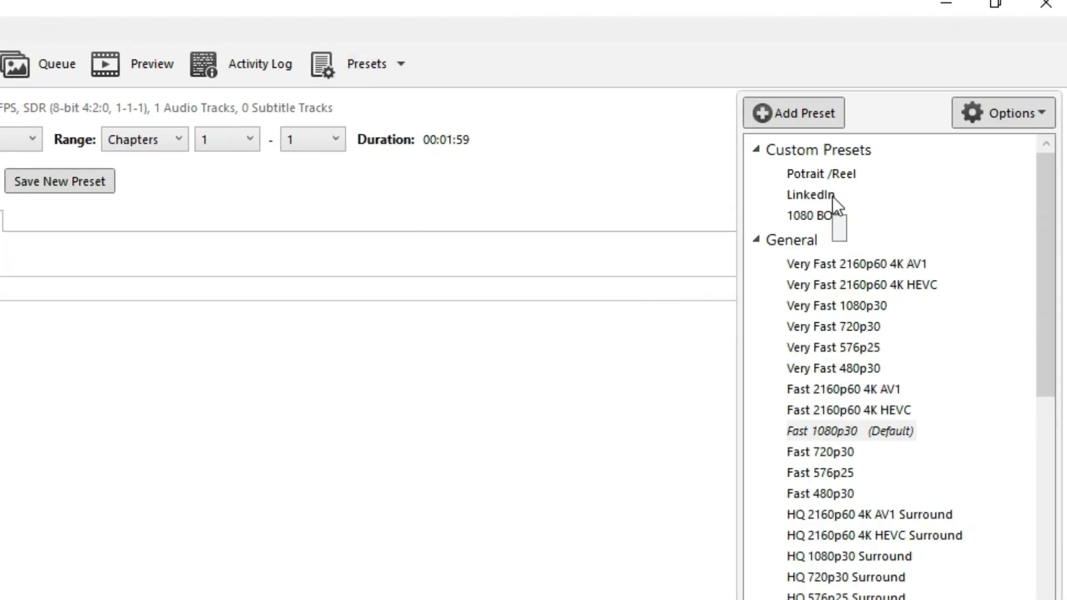
left_click_drag(832, 195, 838, 168)
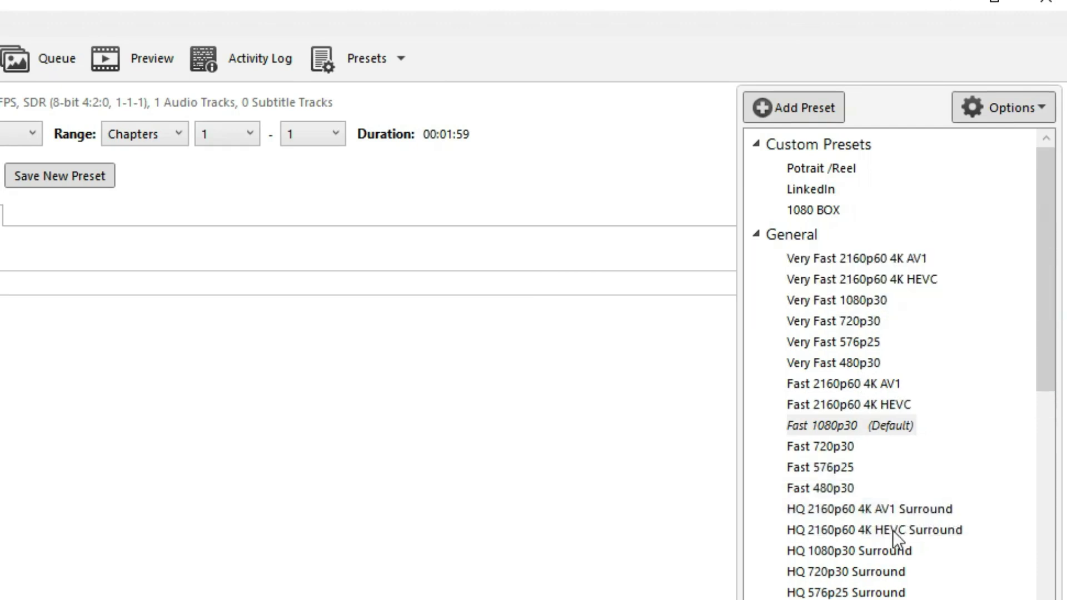
- Look through the General and Web groups of the preset list
scroll(875, 492, "down", 5)
scroll(872, 466, "up", 3)
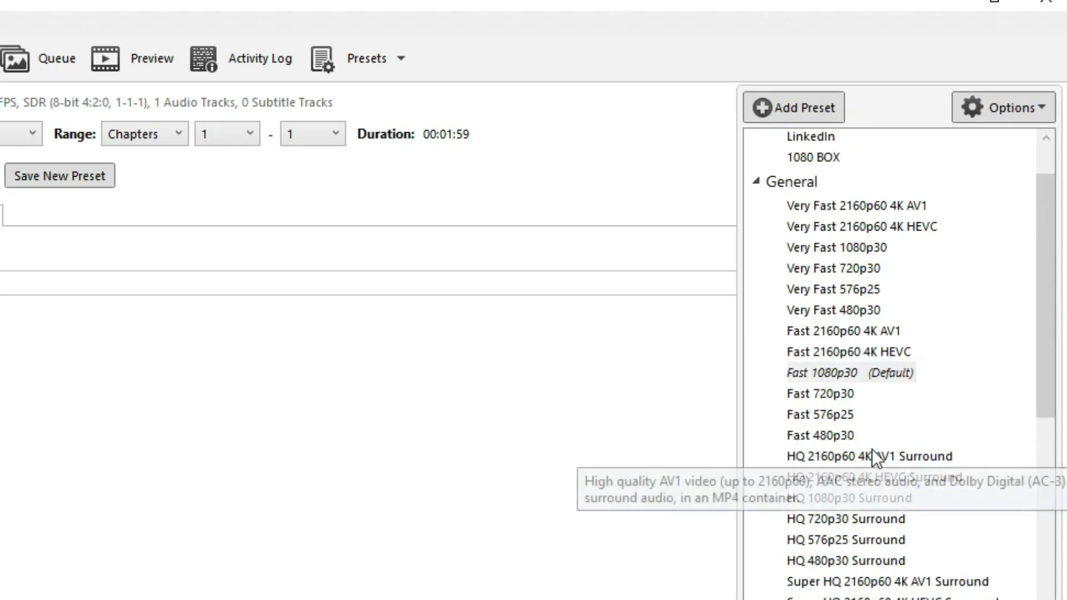
scroll(818, 272, "down", 6)
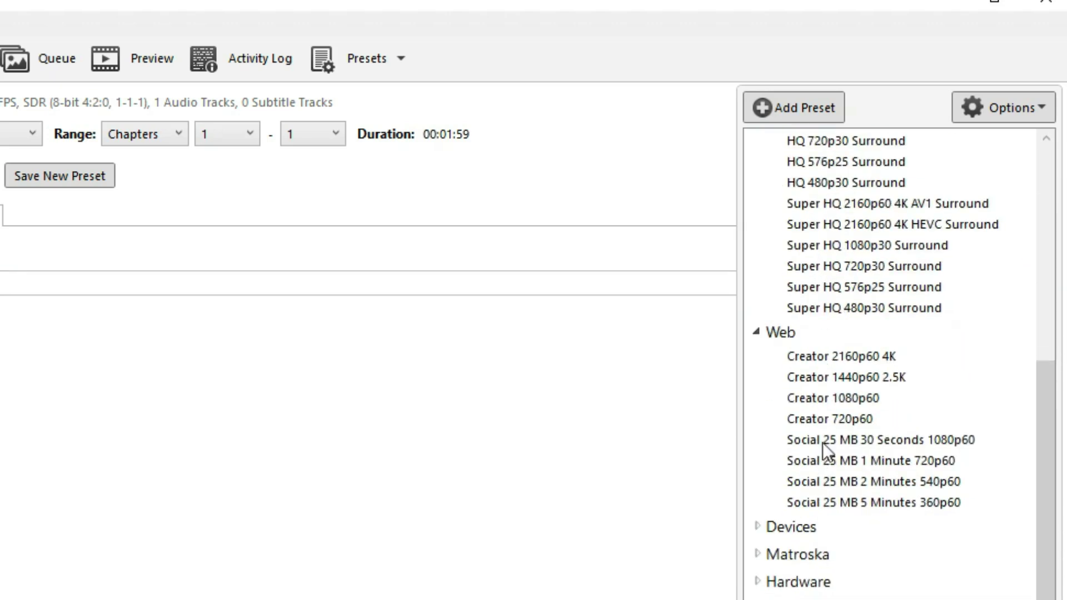
scroll(822, 442, "up", 7)
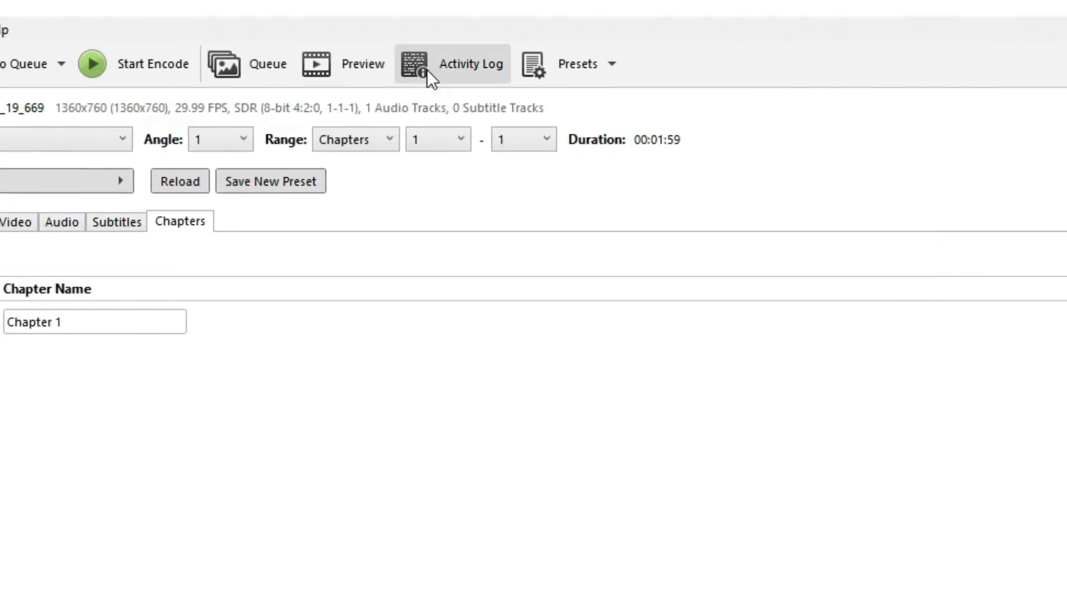
- Review the activity log of the source scan and view the preview of the recording
left_click(426, 69)
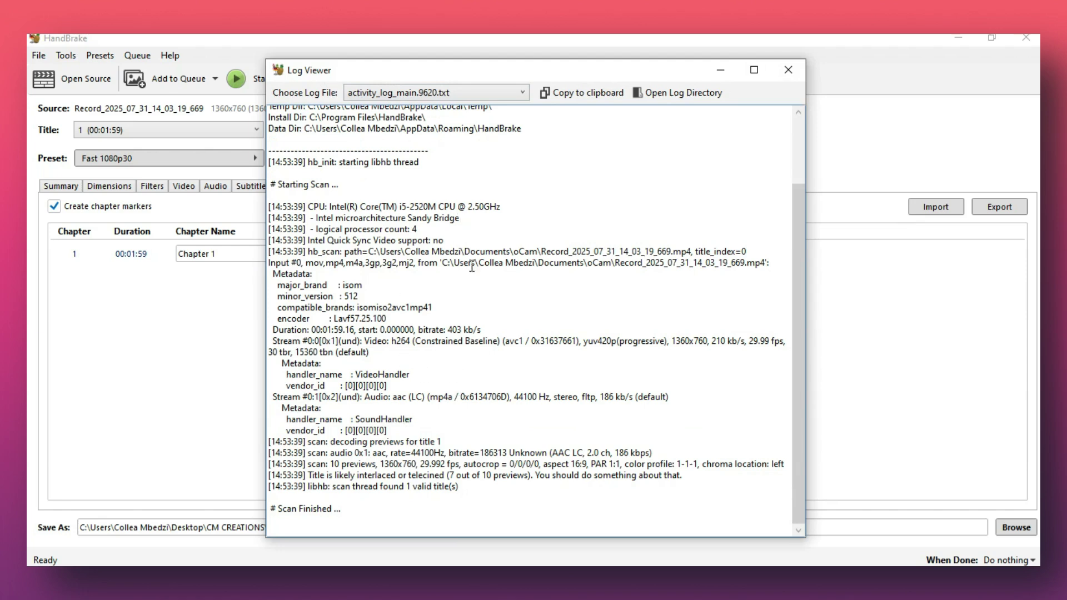
left_click(788, 69)
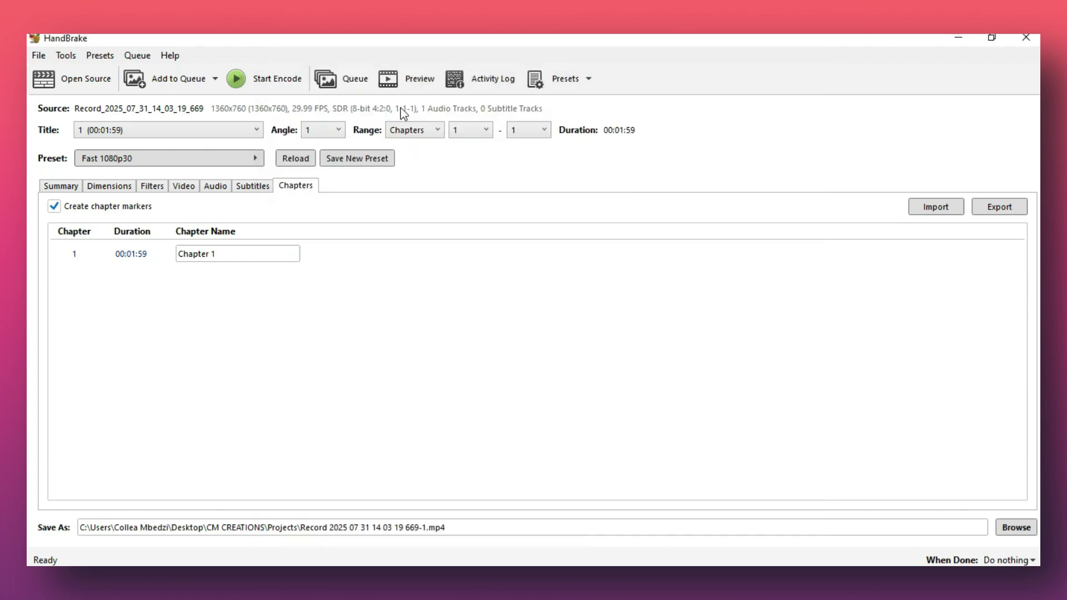
left_click(482, 87)
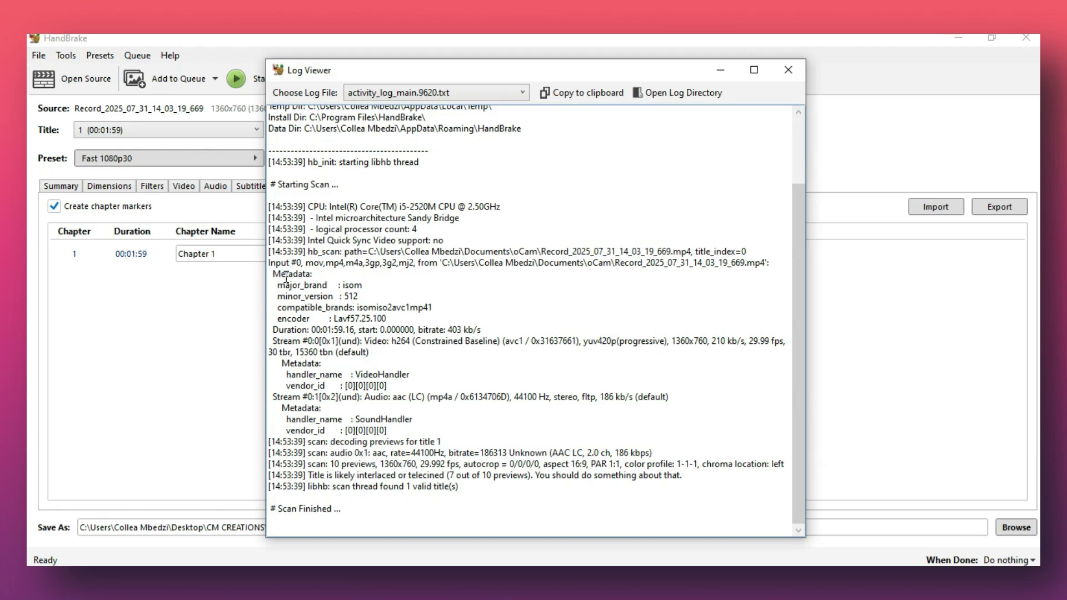
left_click(788, 69)
left_click(412, 79)
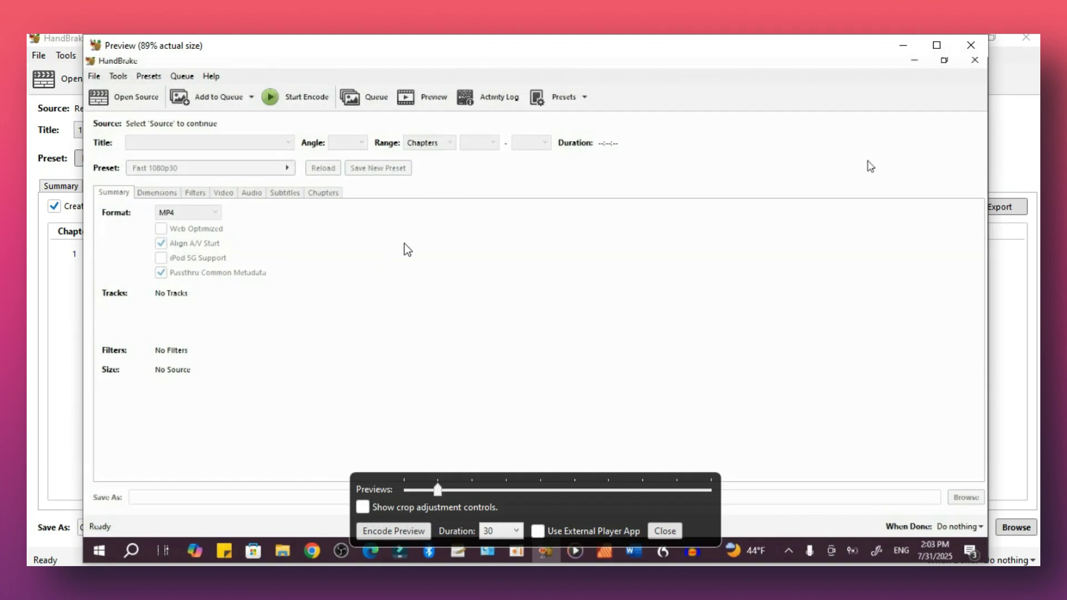
left_click(972, 47)
- Try to add the recording to the queue, declining to overwrite the existing output file
left_click(200, 84)
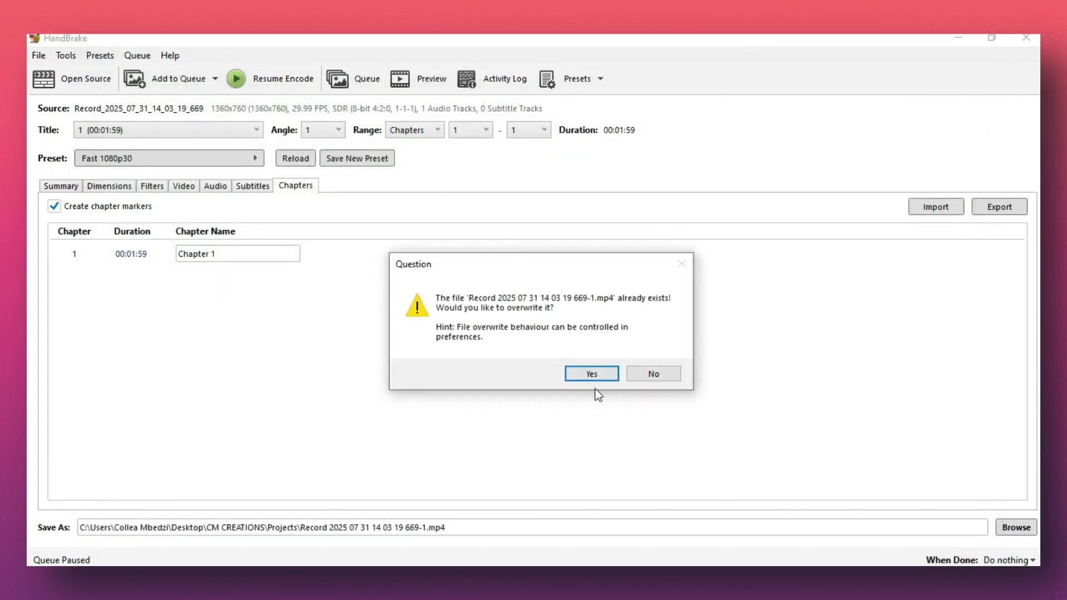
left_click(603, 373)
left_click(661, 375)
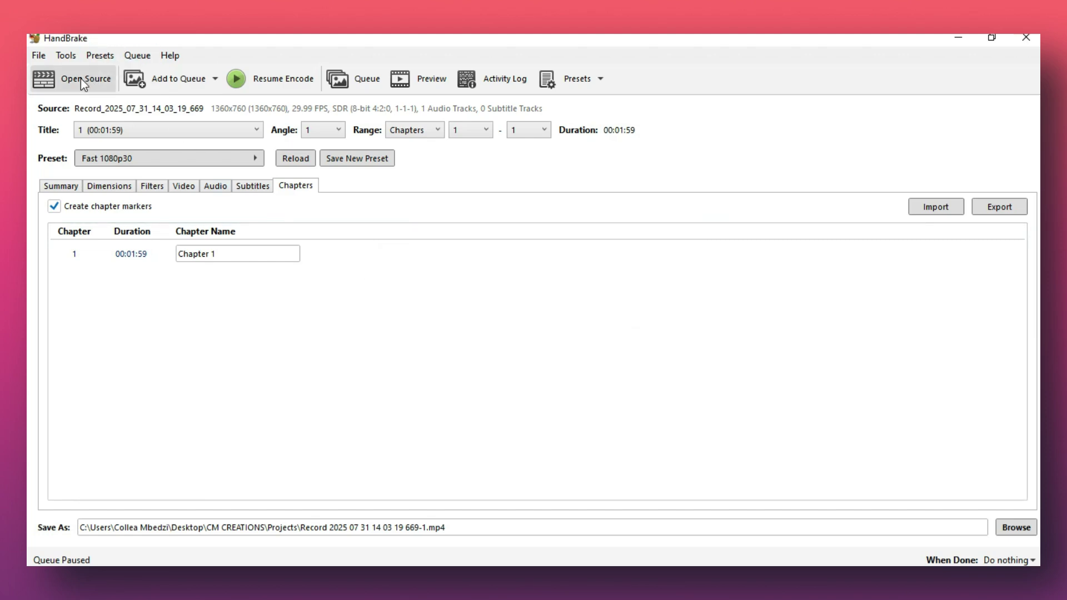
- Open the preferences and review the general and output file settings
left_click(138, 53)
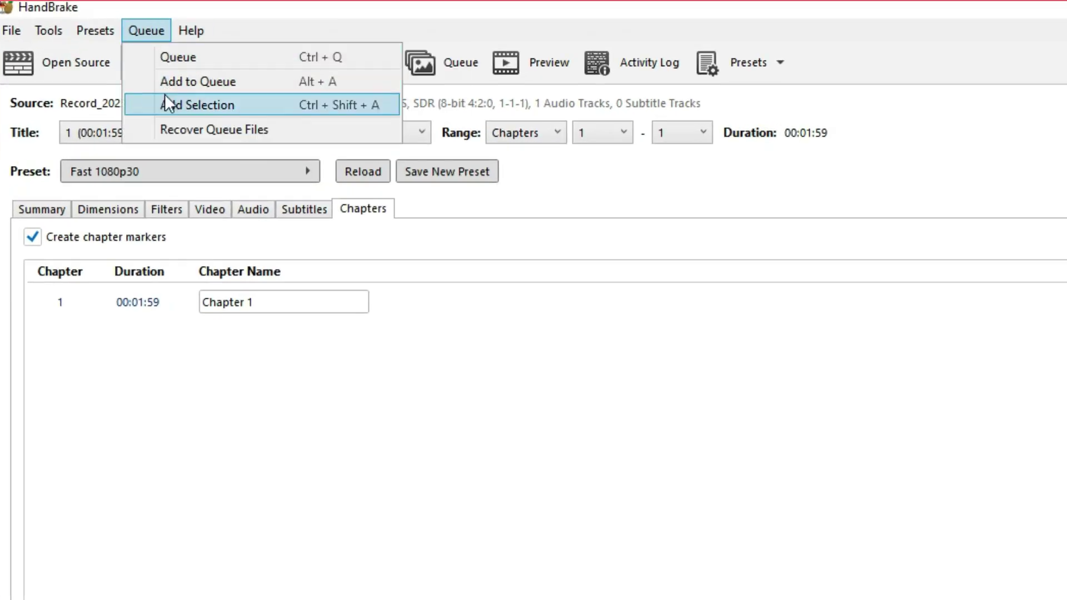
mouse_move(101, 27)
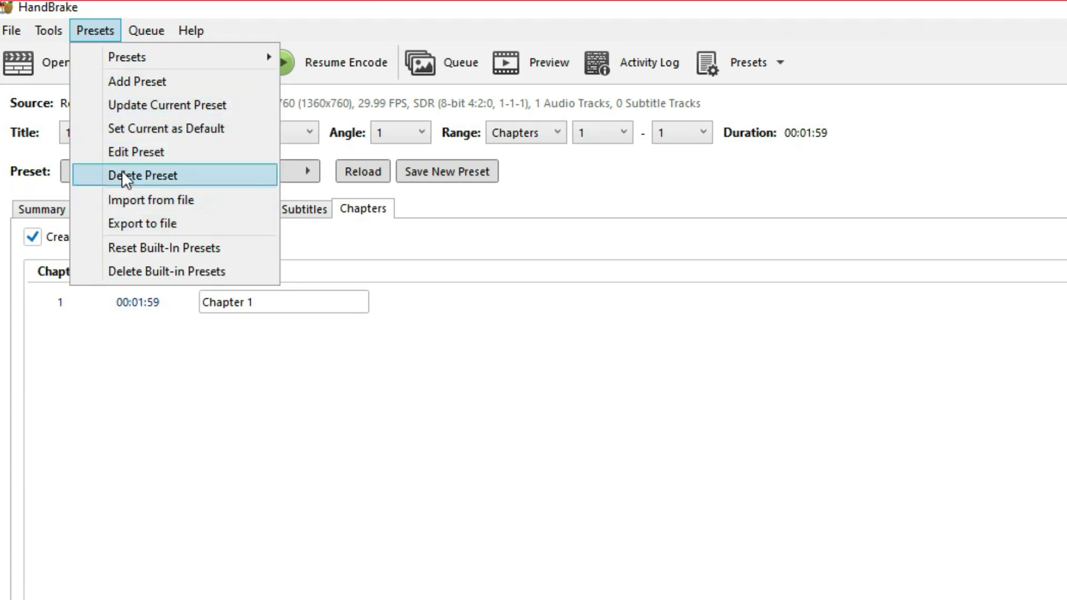
mouse_move(37, 28)
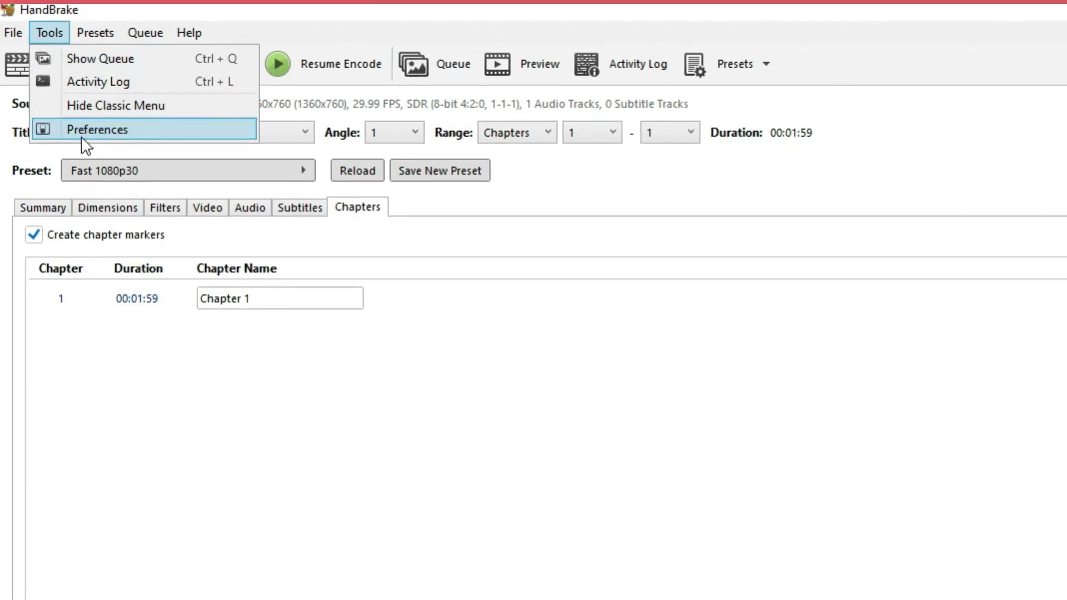
left_click(83, 129)
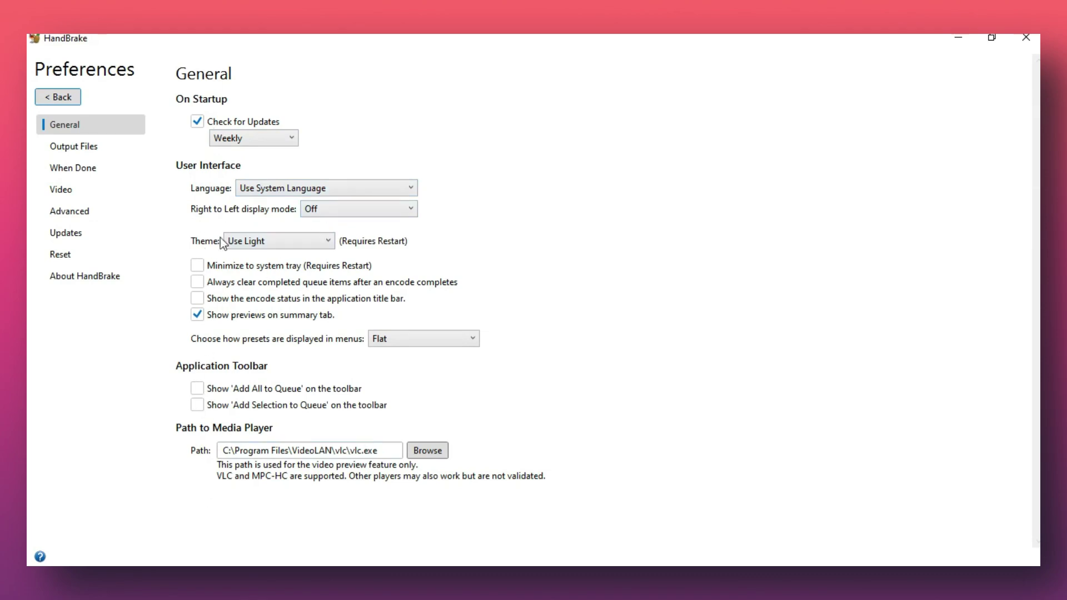
left_click(68, 143)
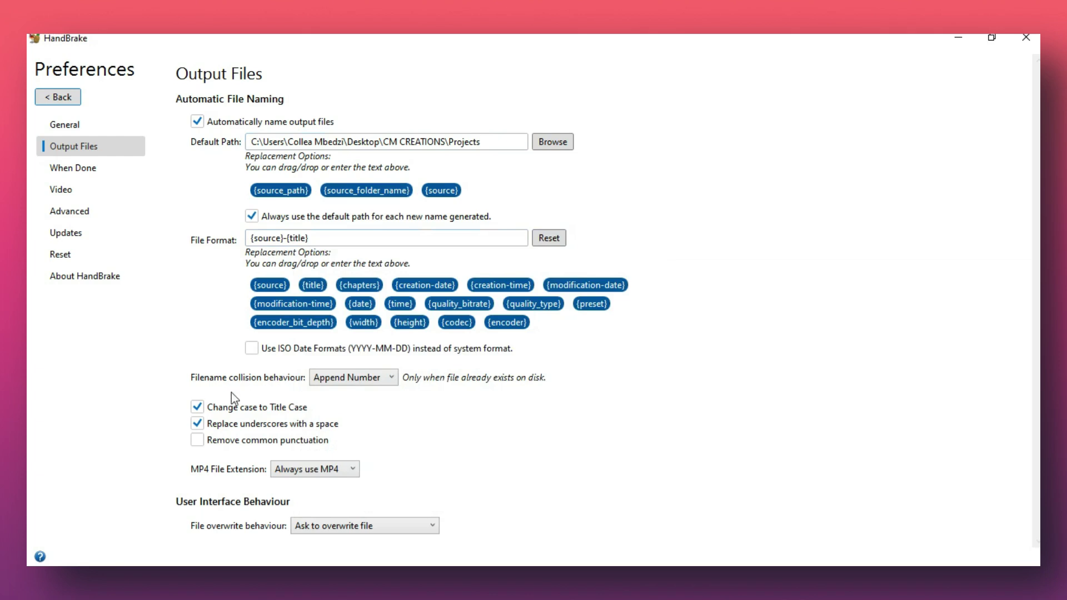
- Review the When Done preferences, including the actions available once the queue is completed
left_click(72, 165)
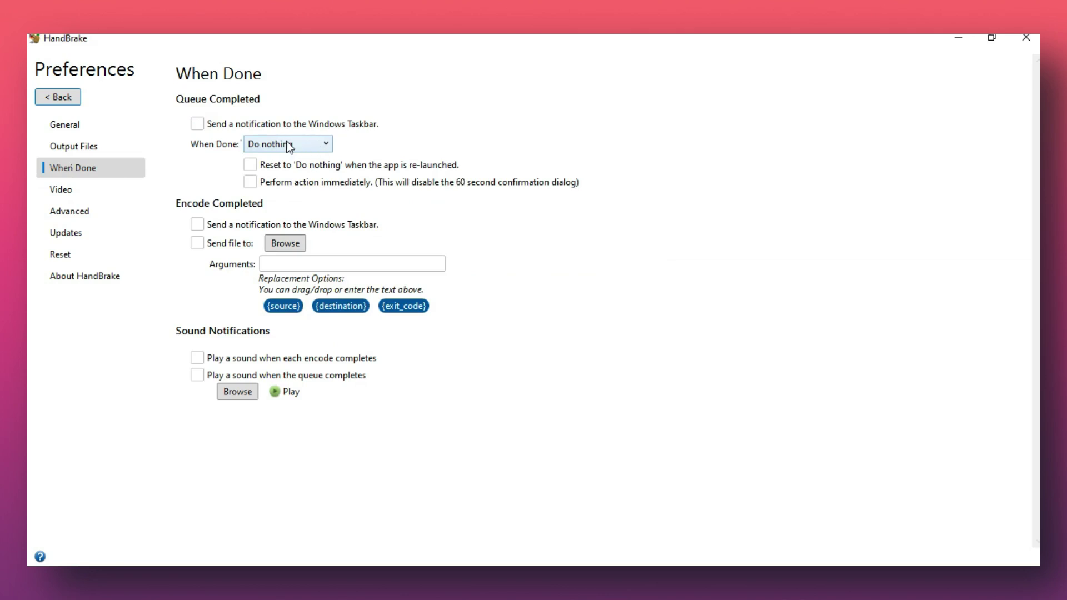
left_click(311, 144)
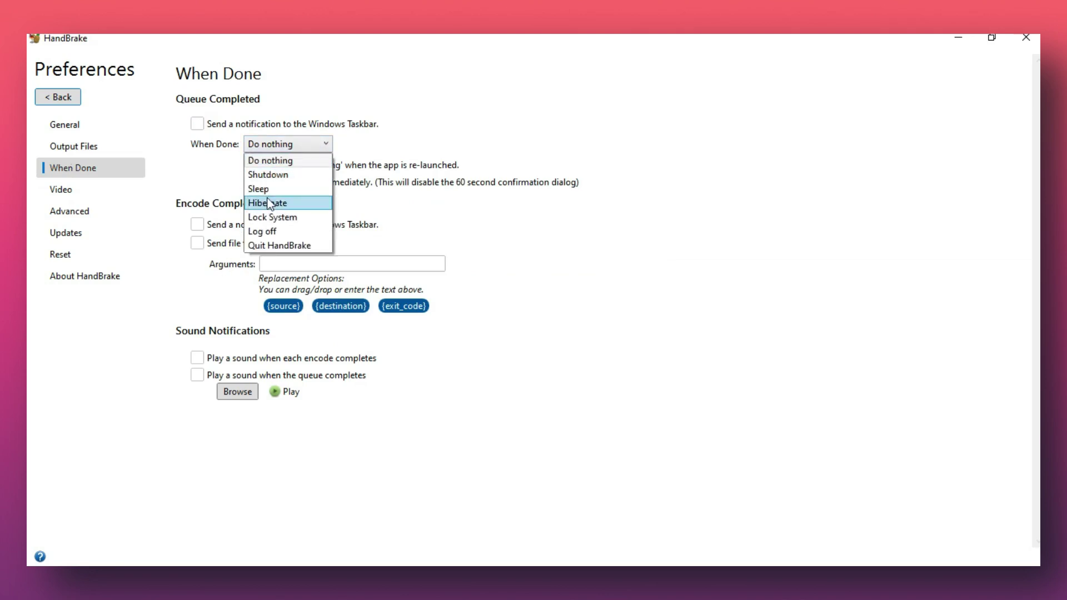
left_click(350, 189)
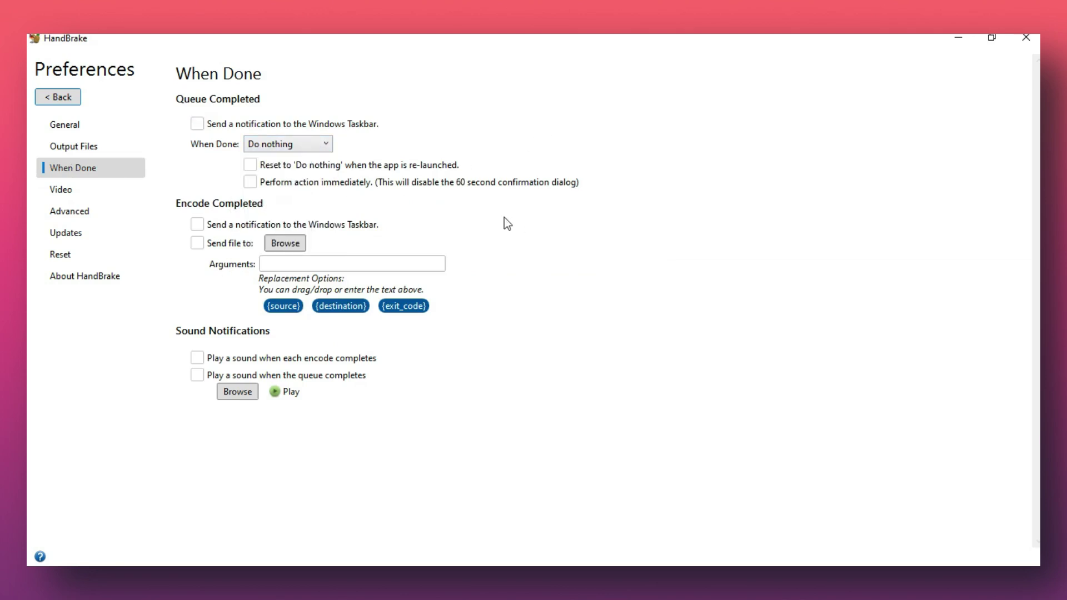
- Look through the Video, Advanced, Updates, Reset and About HandBrake preferences and return to the main window
left_click(69, 195)
left_click(69, 216)
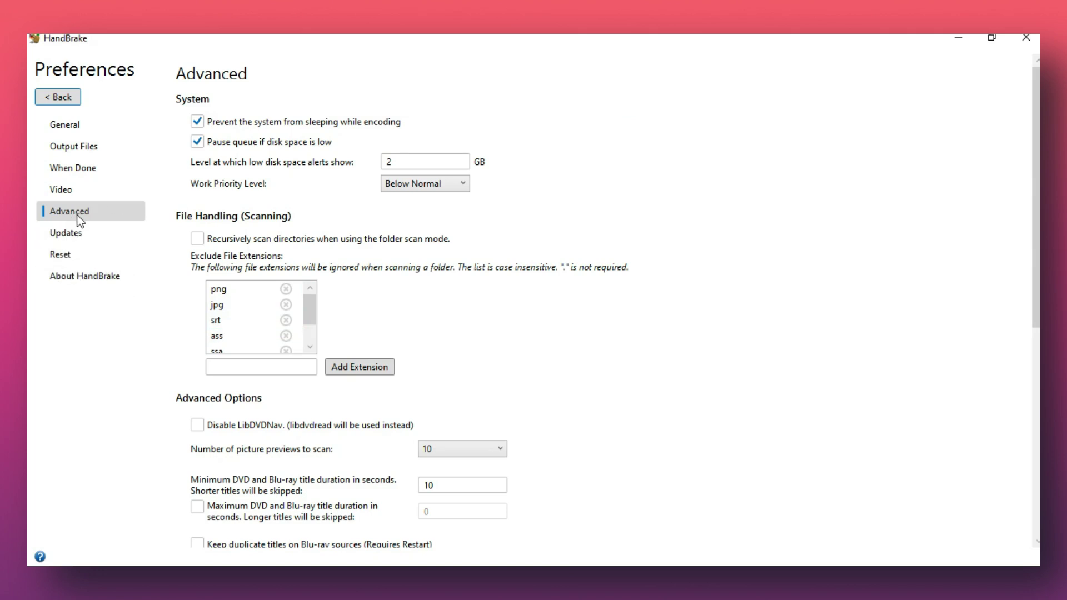
left_click(76, 238)
left_click(73, 254)
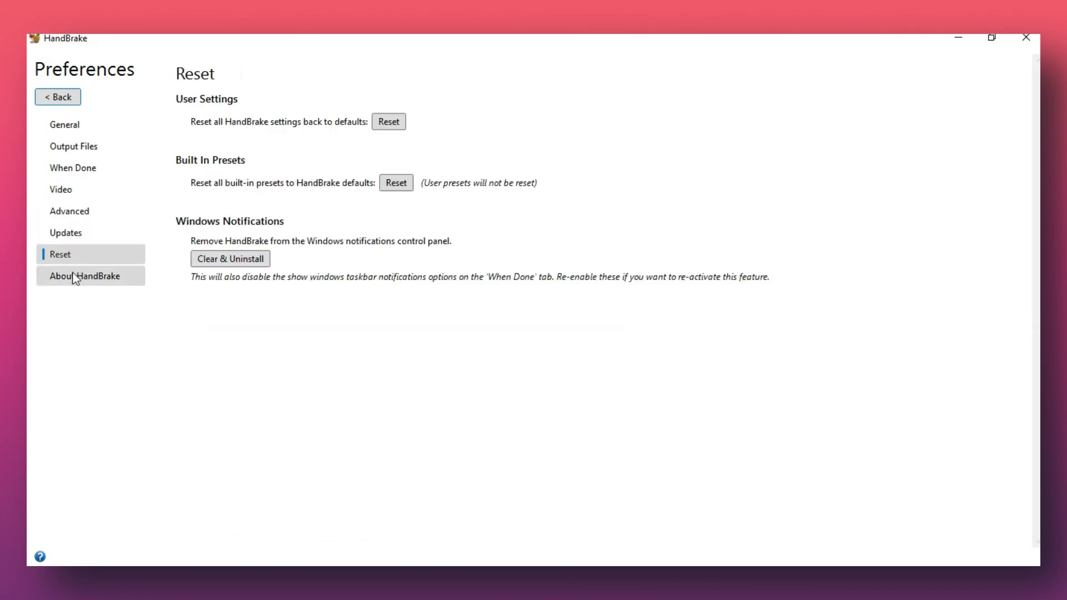
left_click(69, 277)
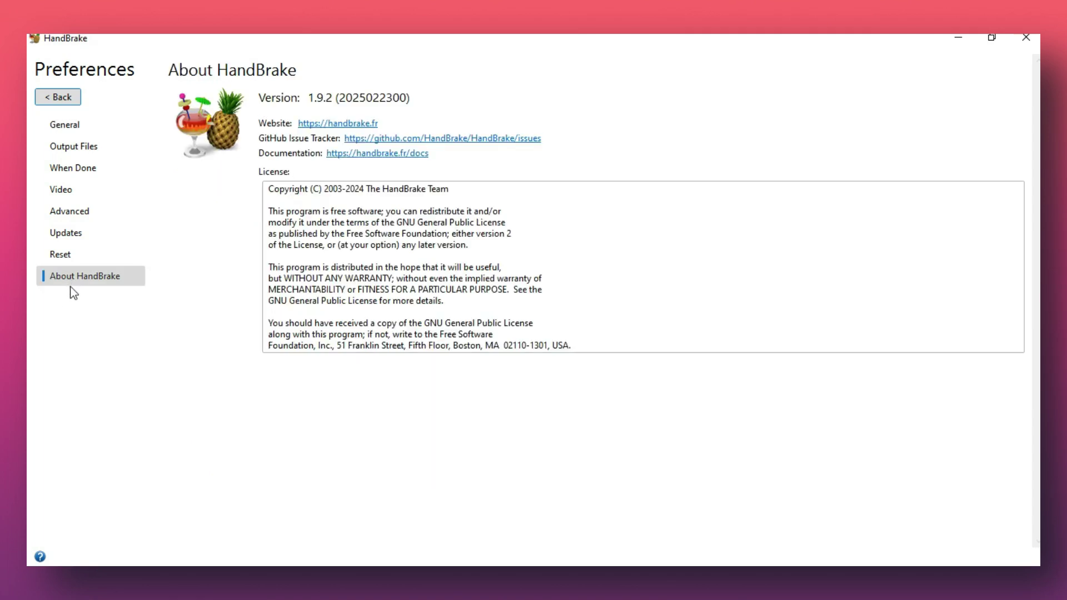
left_click(65, 97)
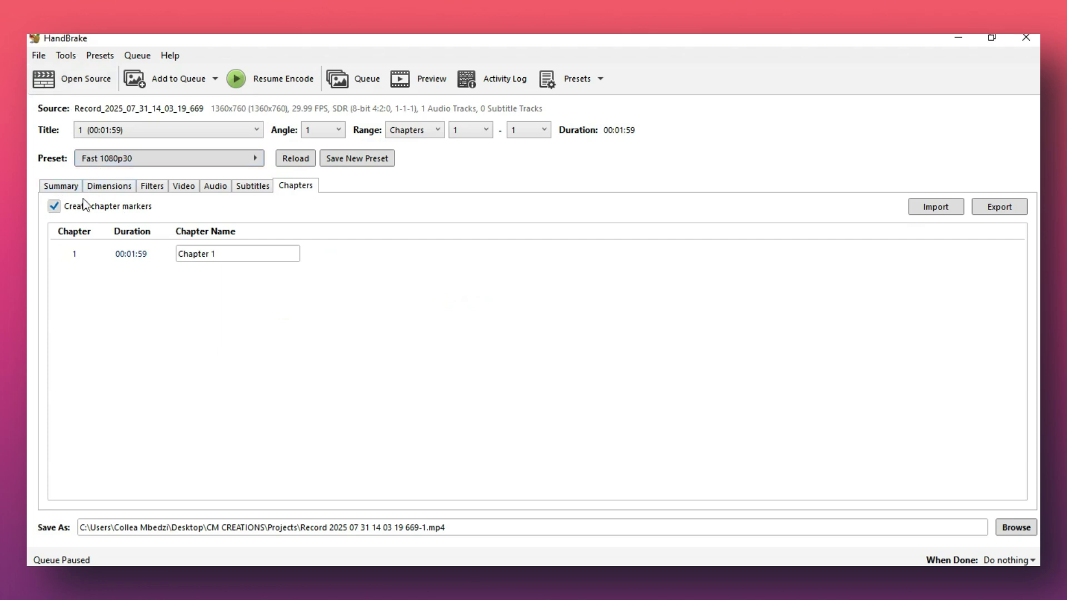